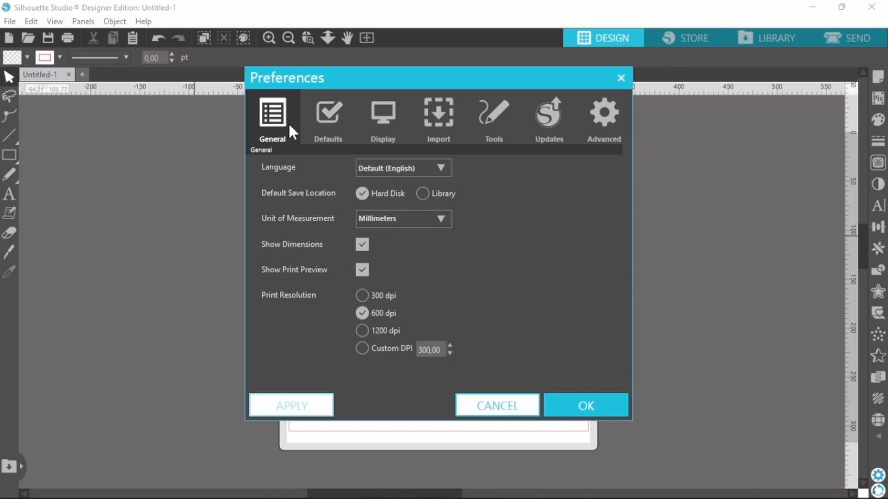
Step: Review the available languages and units of measurement in the General preferences without changing them
left_click(438, 168)
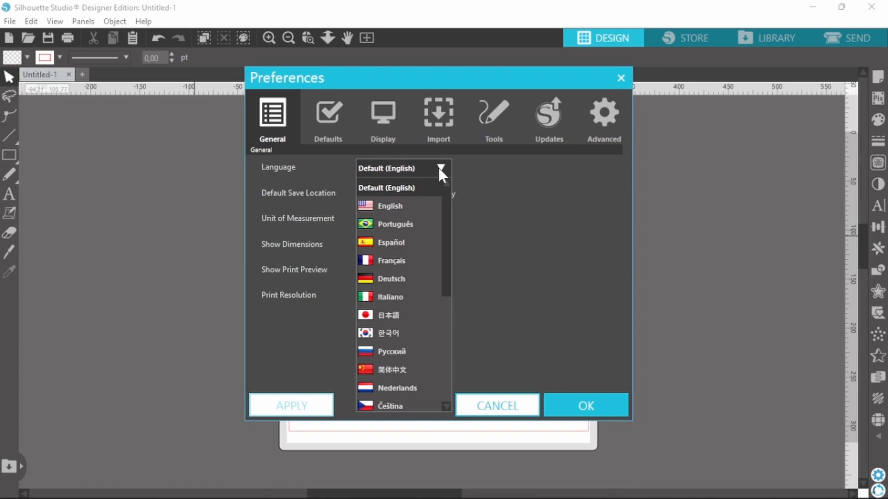
left_click(440, 171)
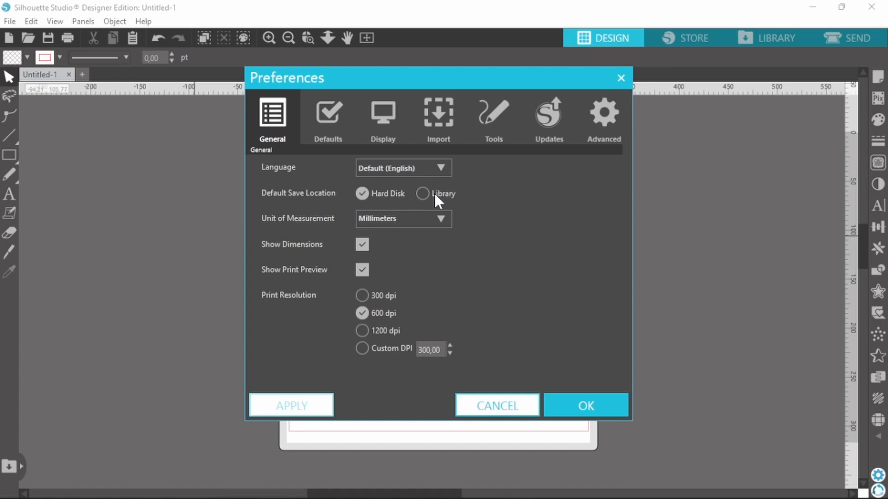
left_click(431, 214)
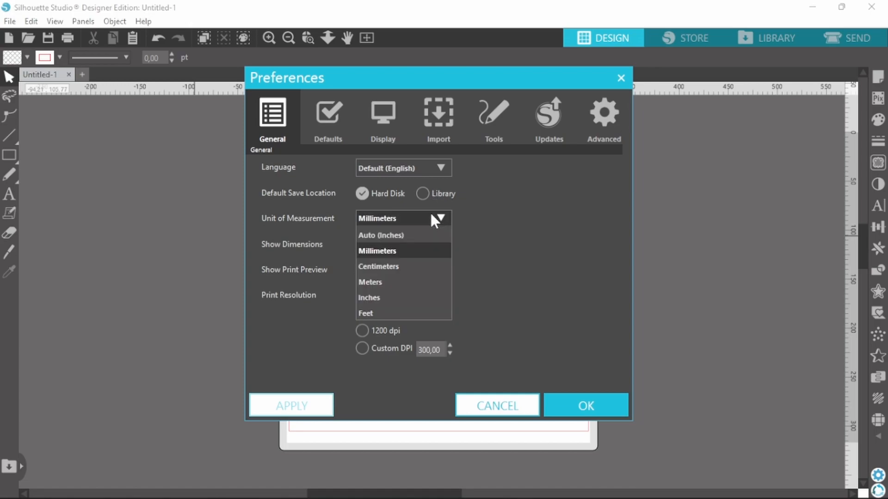
left_click(431, 214)
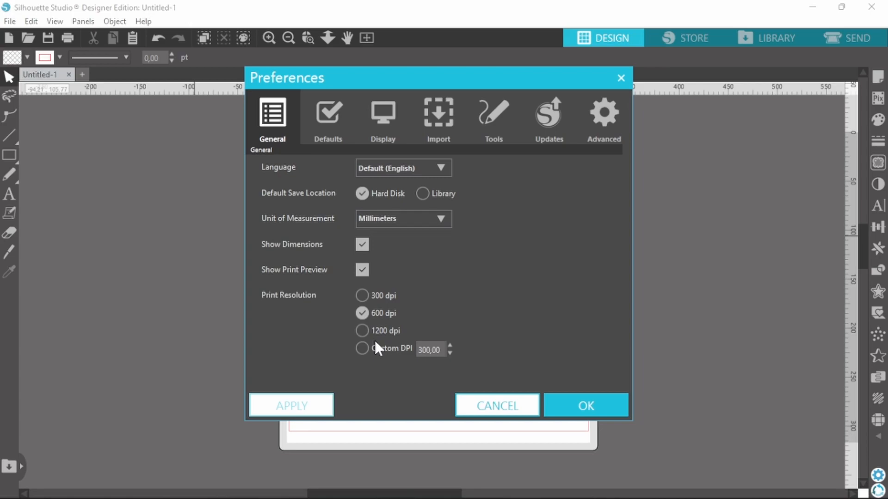
Step: Review the theme and background color options in the Display preferences
left_click(381, 119)
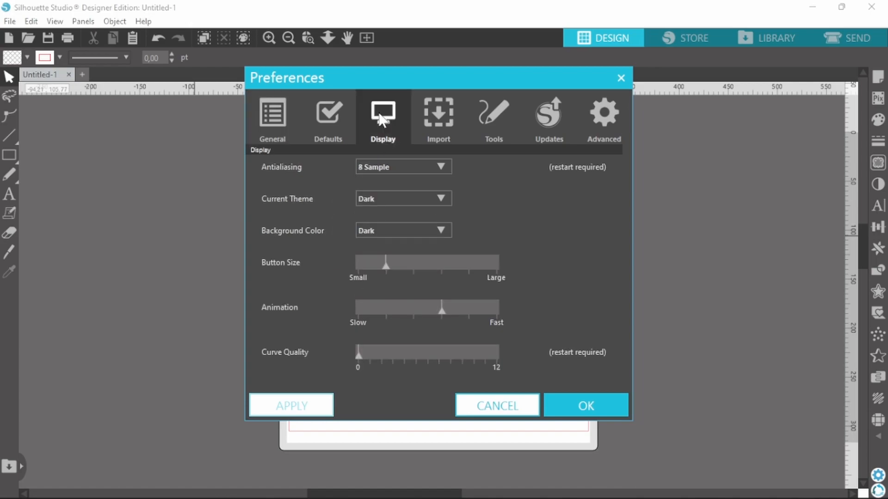
left_click(444, 197)
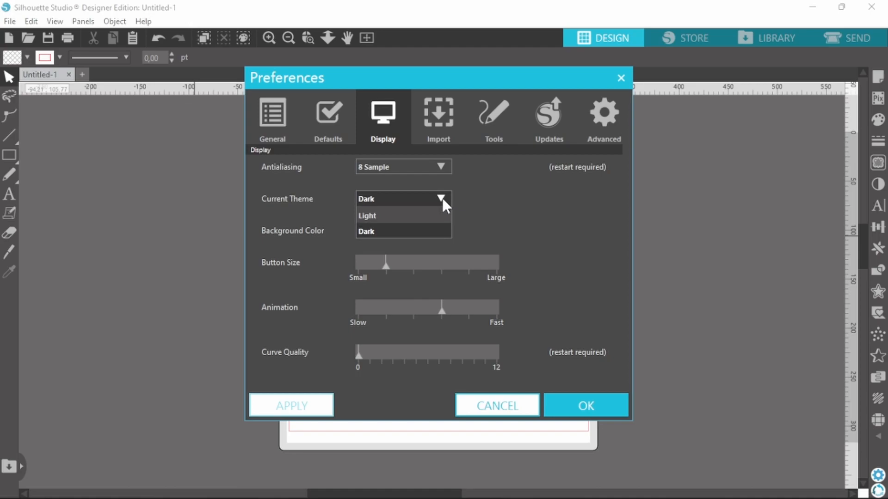
left_click(442, 198)
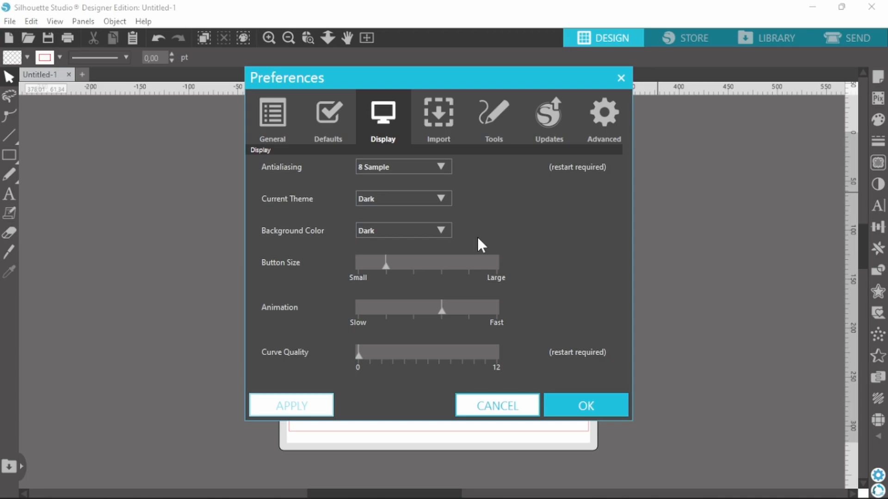
left_click(424, 231)
left_click(438, 235)
Step: Review how often updates can be checked for in the Updates preferences, then cancel out of Preferences
left_click(548, 118)
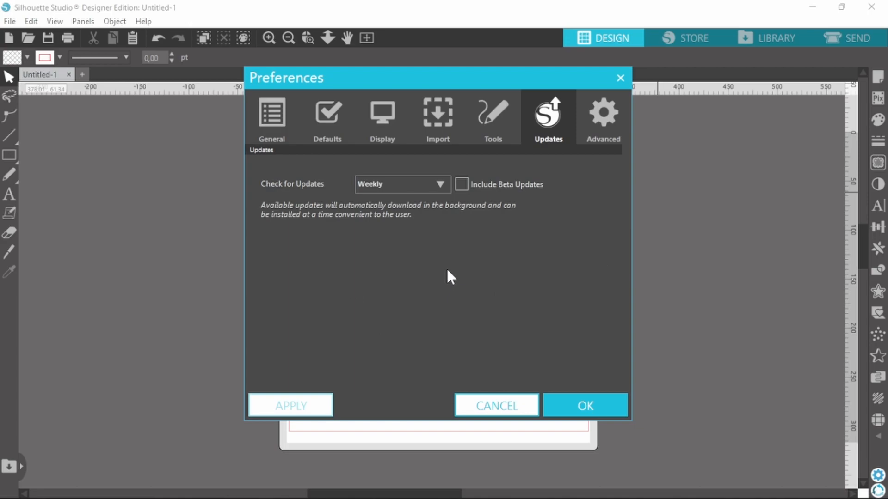
left_click(442, 183)
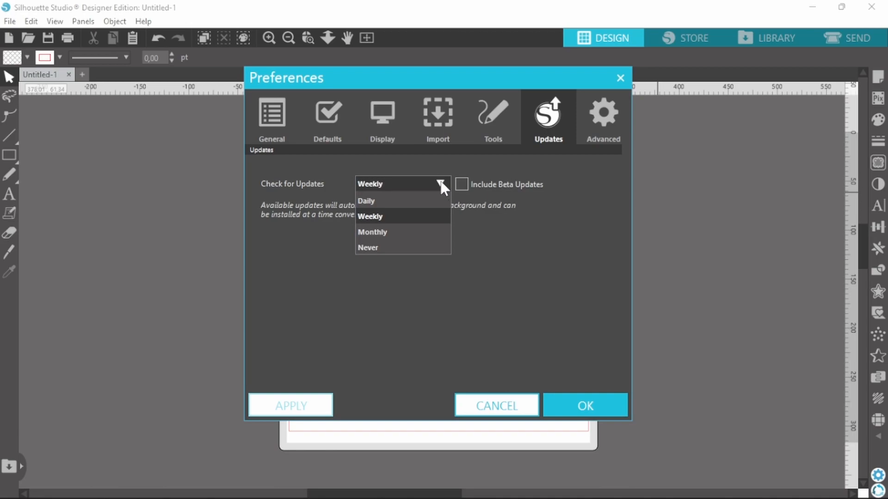
left_click(443, 186)
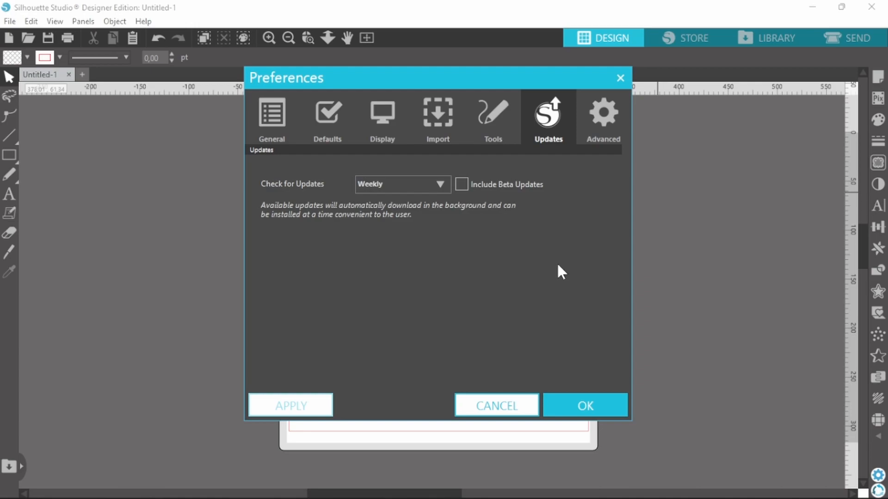
left_click(505, 410)
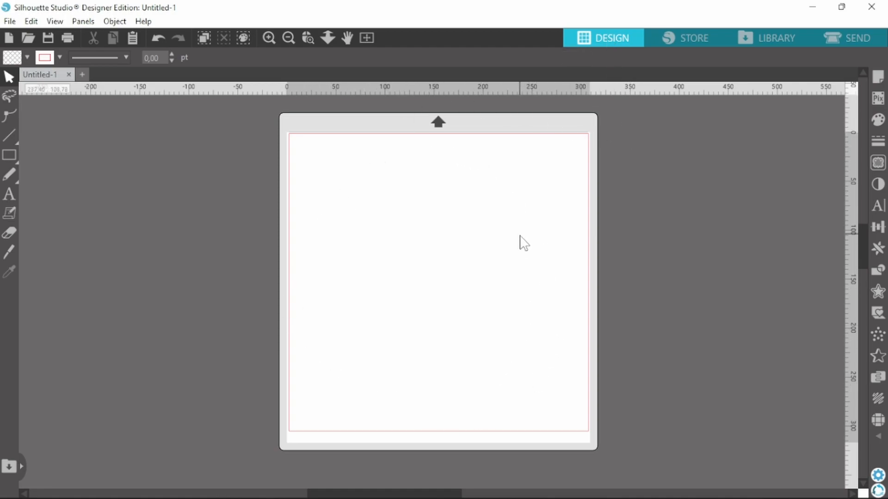
Step: Open the Silhouette Design Store and browse the designs on its home page
left_click(673, 41)
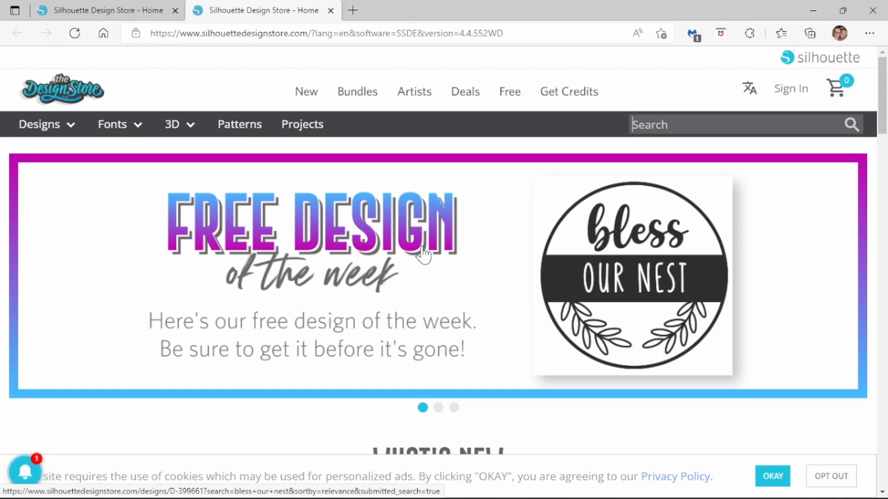
scroll(656, 272, "down", 2)
scroll(657, 272, "down", 7)
scroll(656, 272, "down", 2)
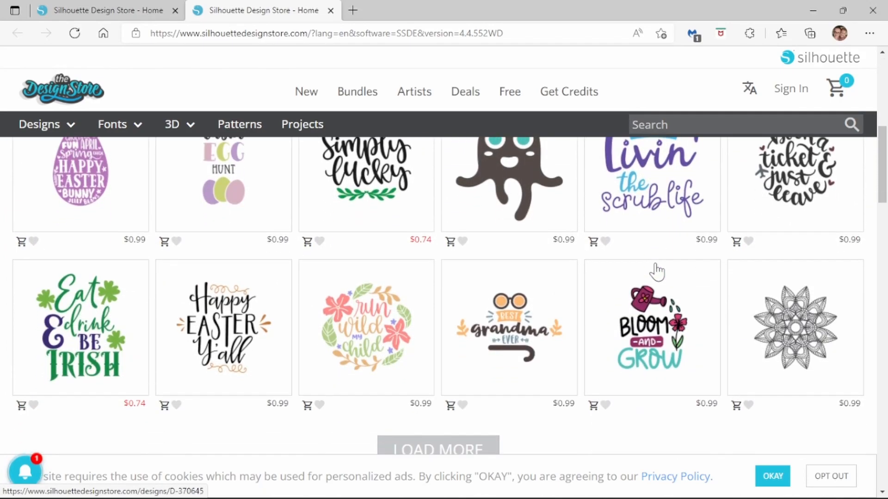
scroll(656, 272, "down", 2)
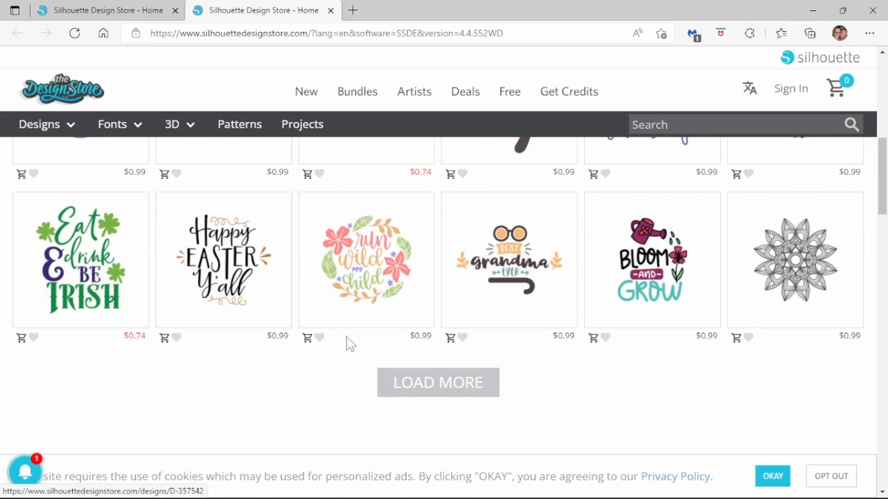
left_click(119, 132)
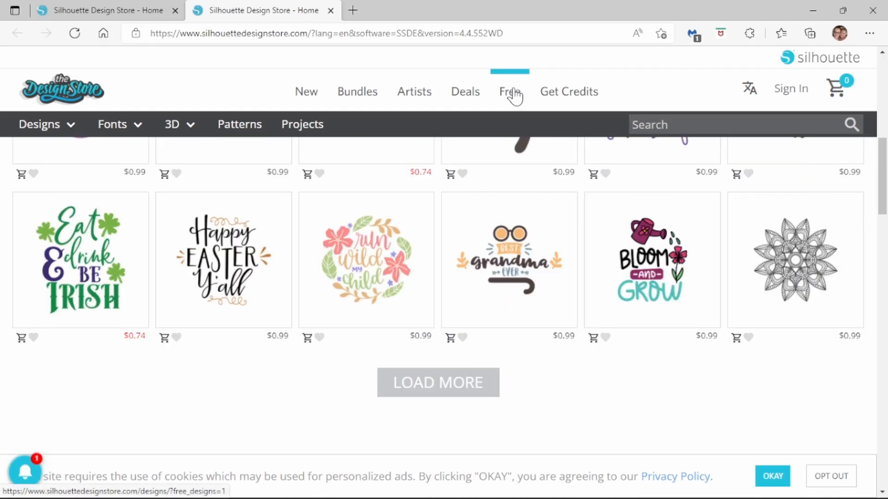
Step: Show the store's free designs and look through the free and free-with-purchase items
left_click(514, 94)
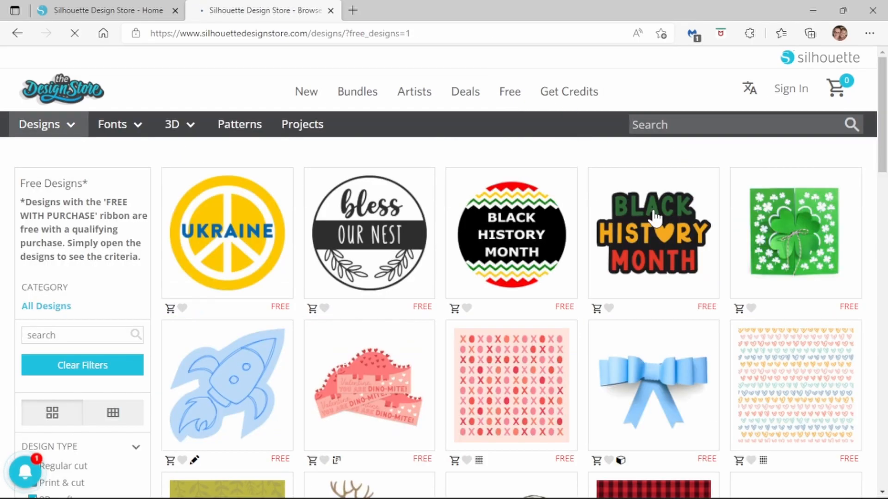
scroll(654, 217, "down", 5)
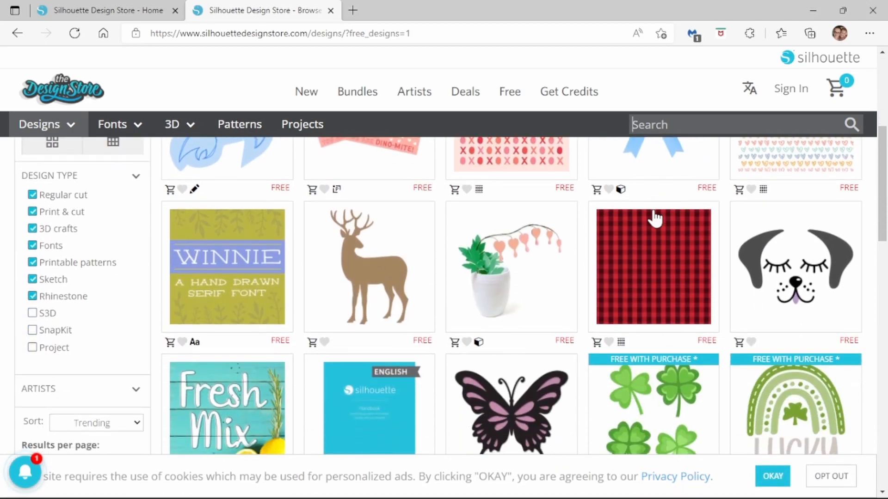
scroll(653, 217, "down", 8)
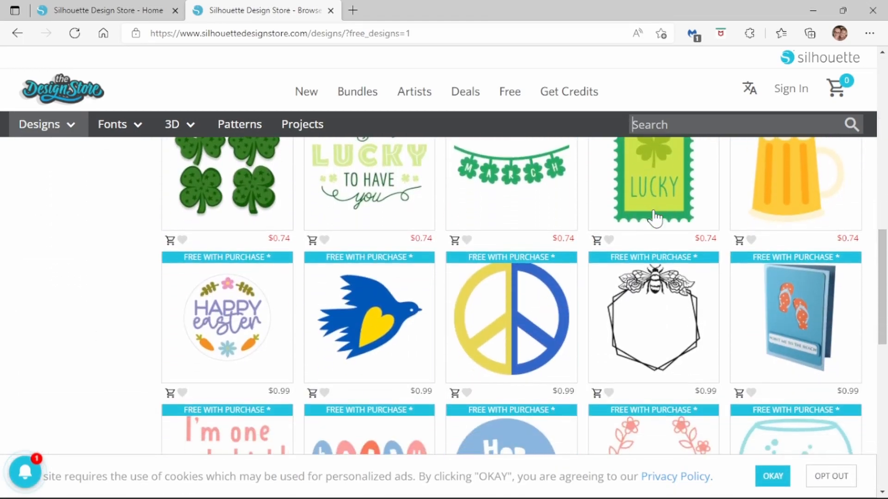
scroll(653, 218, "down", 3)
scroll(654, 217, "up", 7)
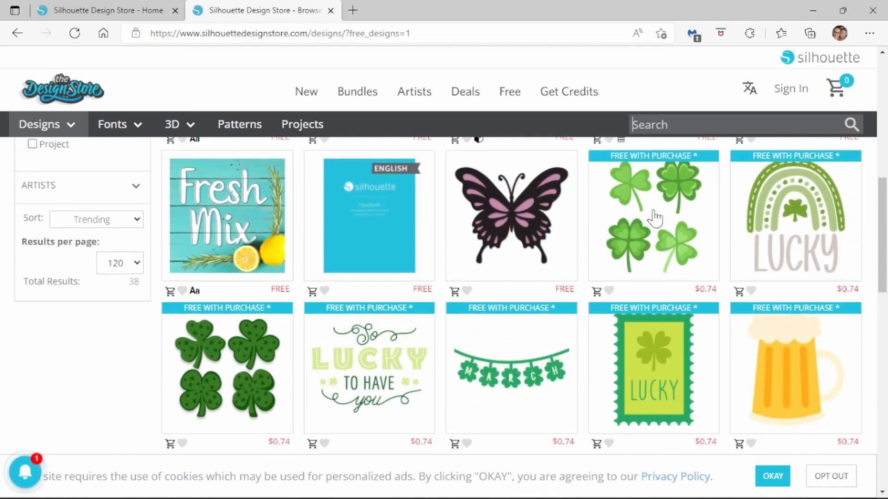
scroll(653, 217, "up", 9)
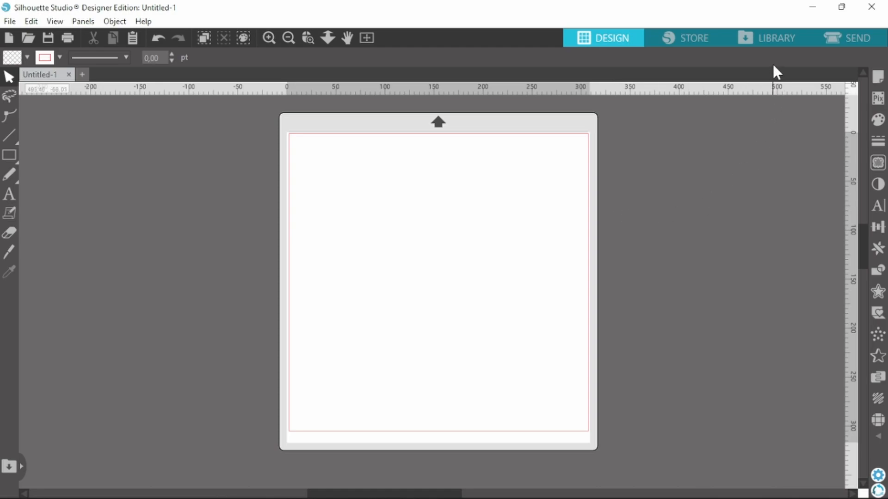
Step: Open the Silhouette Studio library and look through all its saved design files
left_click(770, 41)
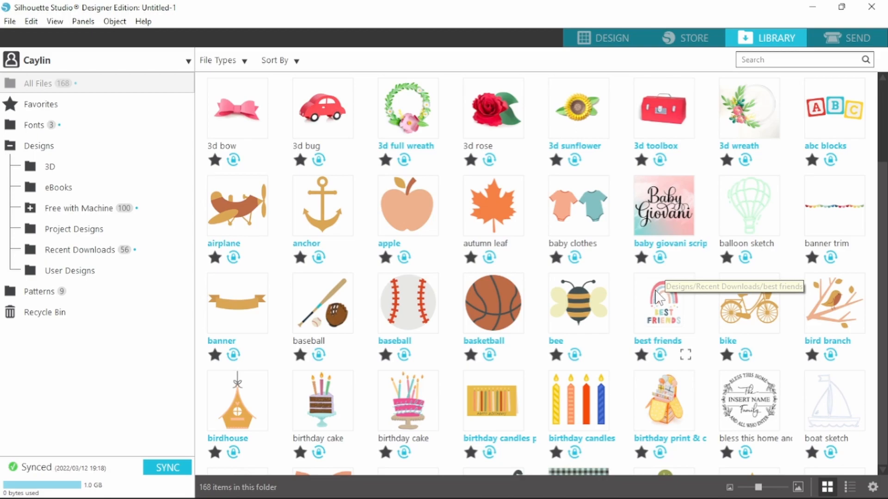
scroll(658, 296, "down", 5)
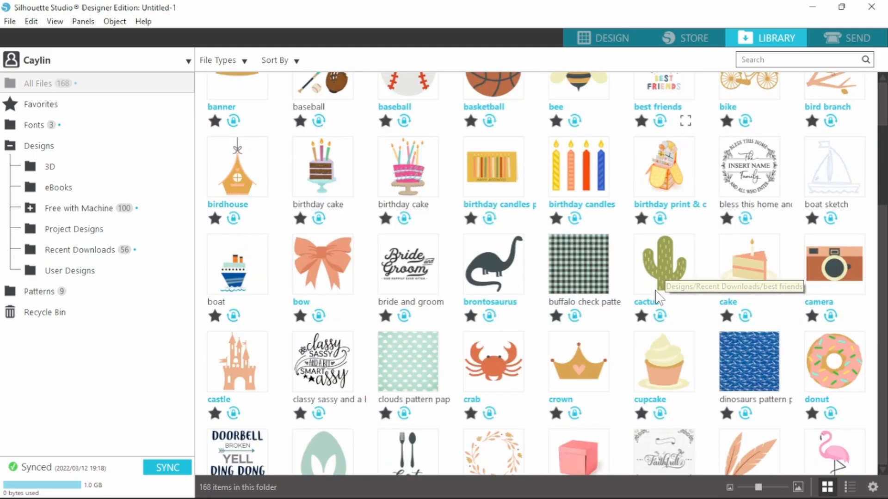
scroll(655, 290, "down", 1)
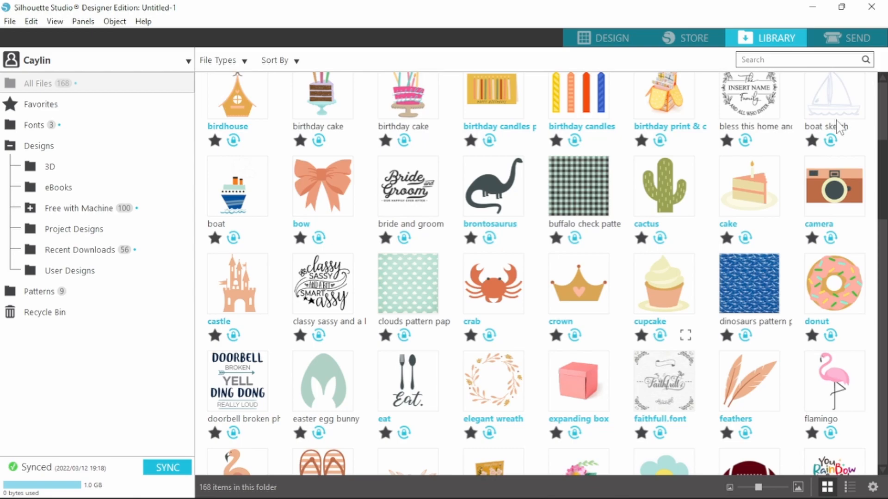
Step: Look through the material types in the Send area and choose Cardstock, Glitter for Carriage 1
left_click(842, 41)
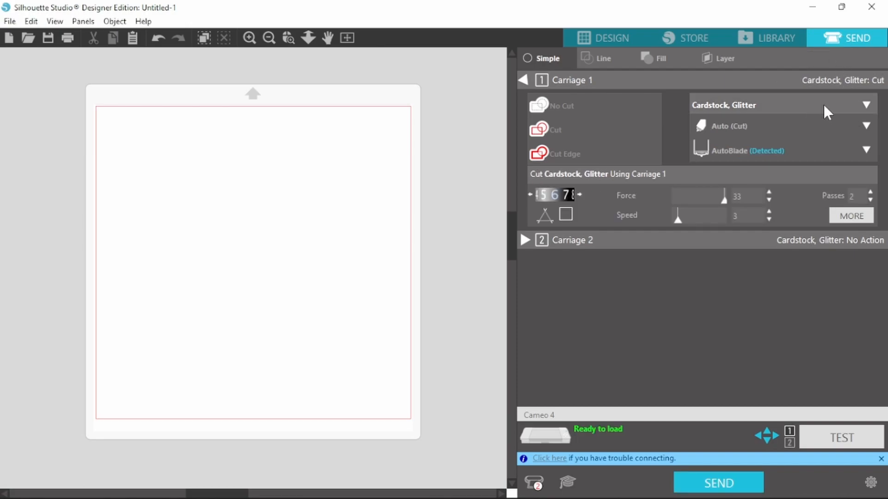
left_click(863, 103)
scroll(792, 181, "down", 4)
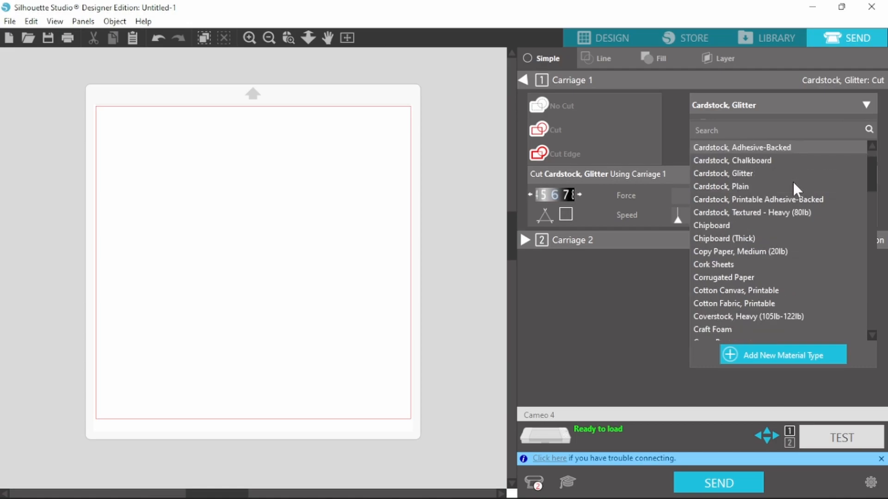
scroll(792, 181, "down", 3)
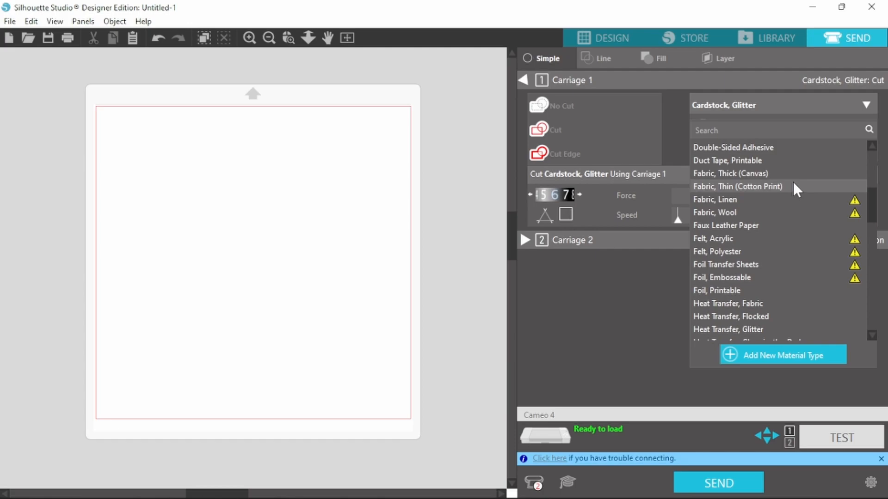
scroll(792, 181, "up", 5)
scroll(792, 181, "up", 2)
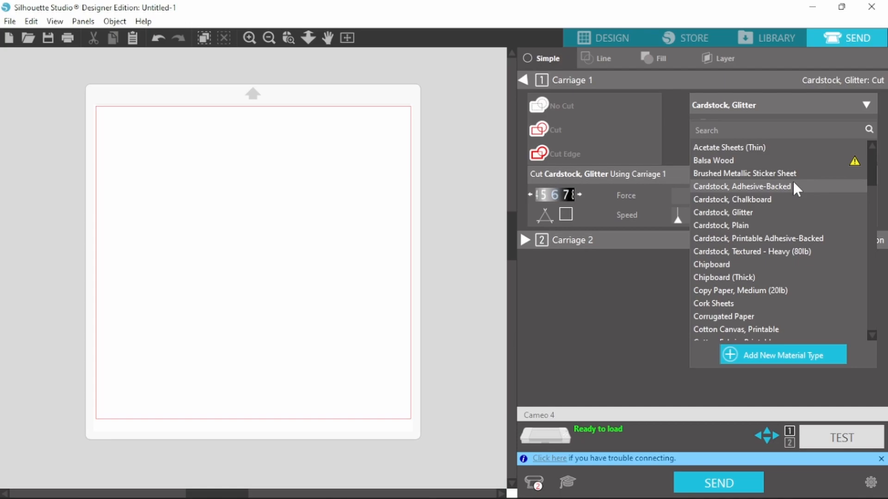
left_click(747, 211)
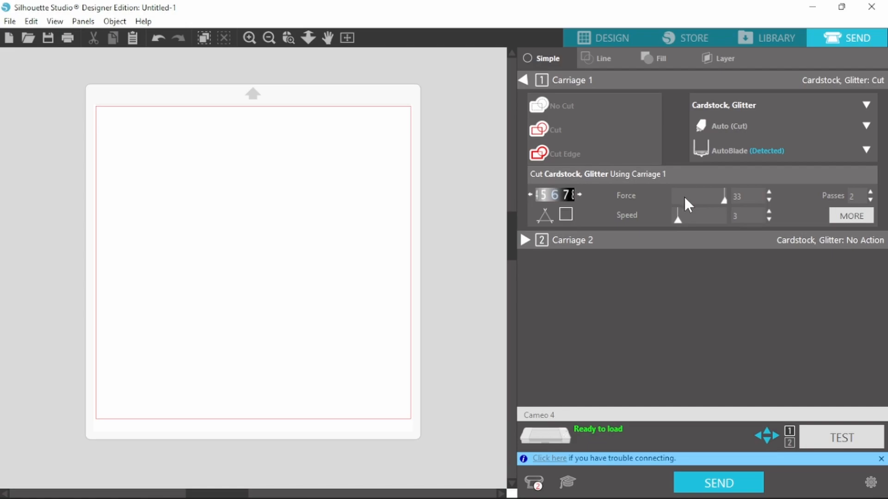
Step: Set the Carriage 1 blade depth to 9 and the speed to 20, and start a test cut
left_click(579, 193)
left_click(579, 193)
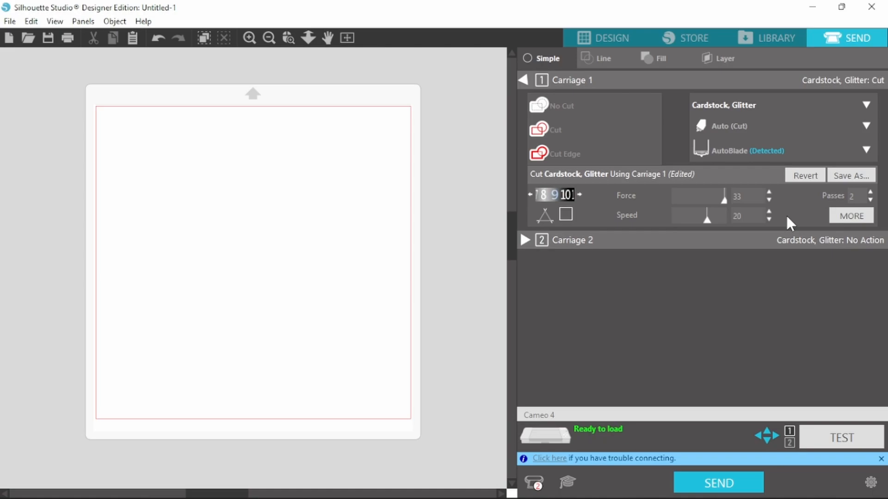
left_click(867, 438)
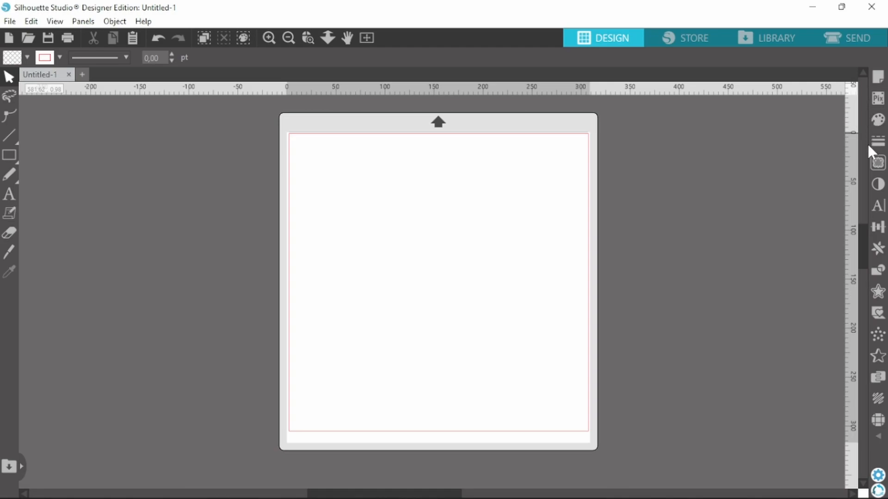
Step: Open the page setup in the design area and review the available machines and cutting mats
left_click(878, 79)
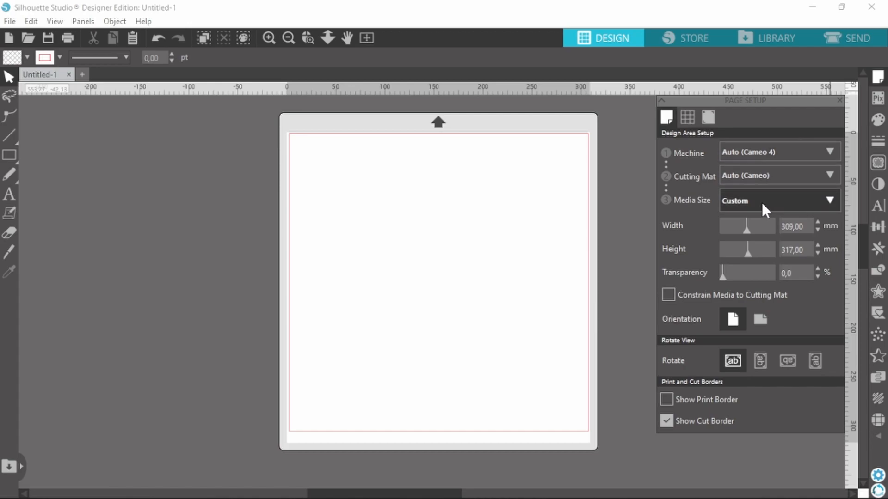
left_click(829, 149)
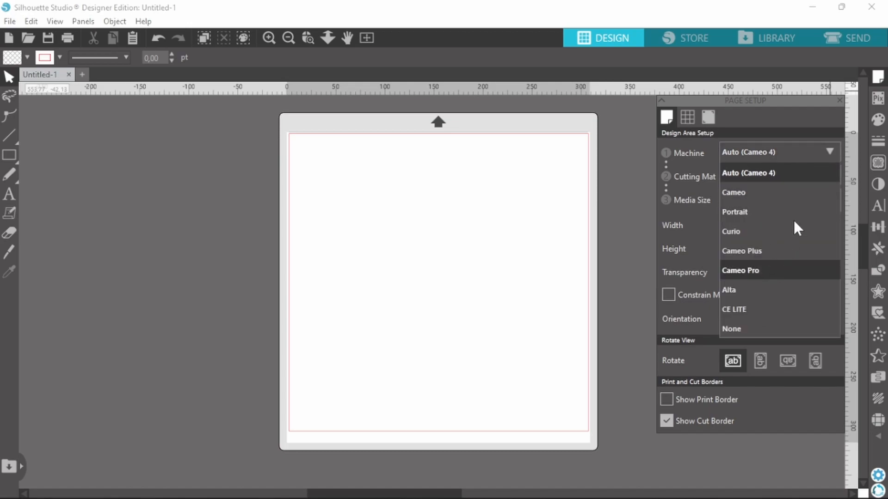
left_click(831, 151)
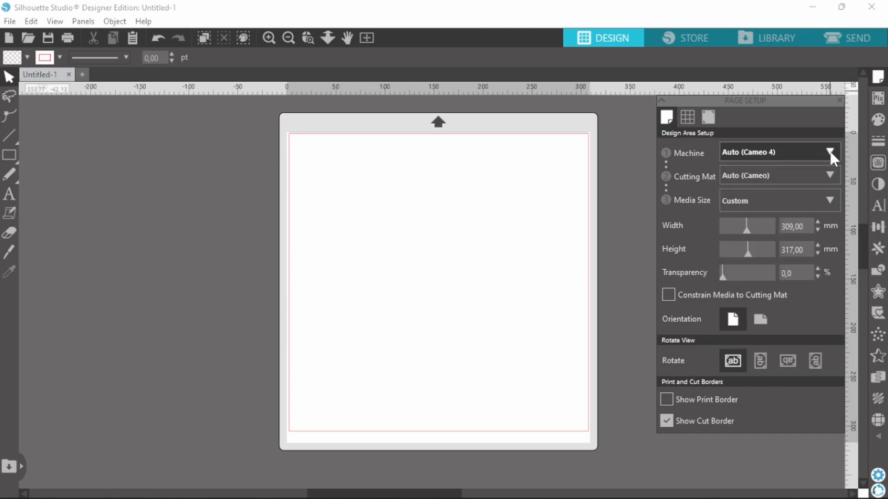
left_click(827, 175)
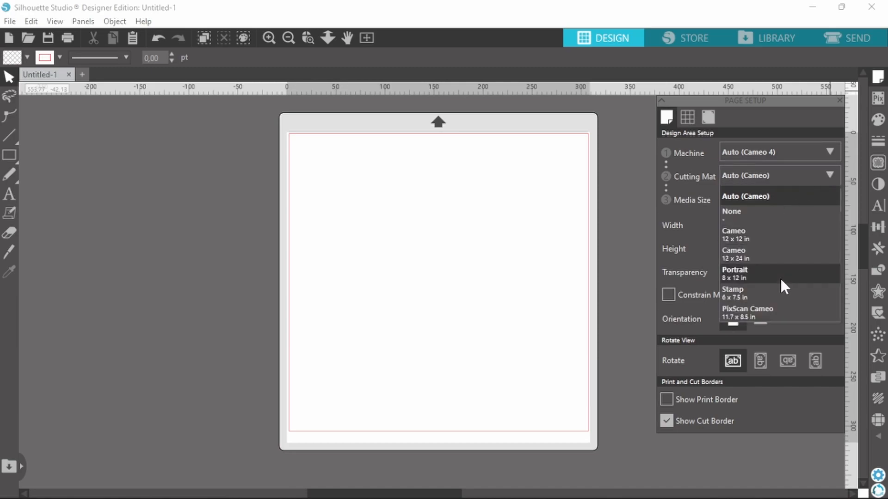
left_click(831, 174)
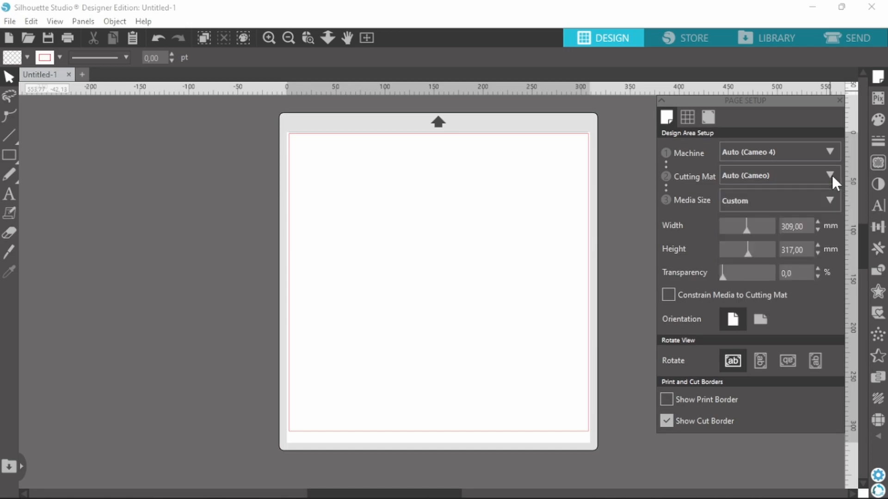
Step: Try custom media dimensions, set the media size to Auto (12x12), and check the cutting mat options again
left_click(830, 202)
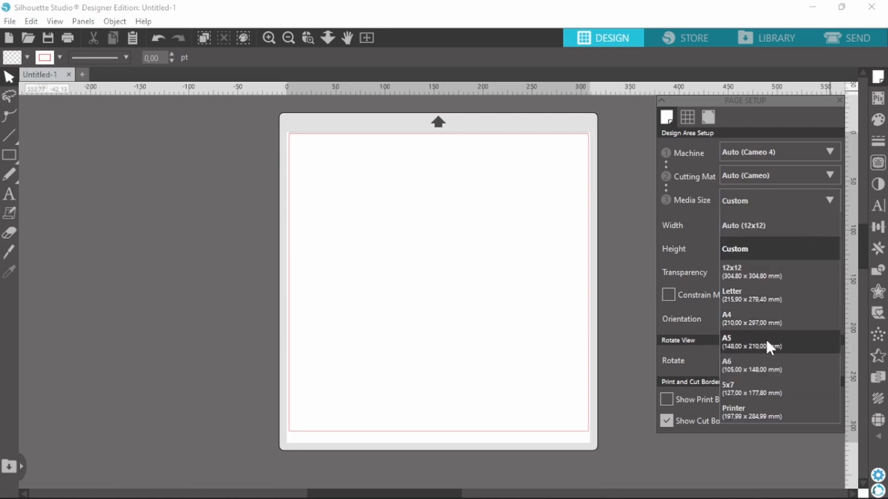
left_click(831, 200)
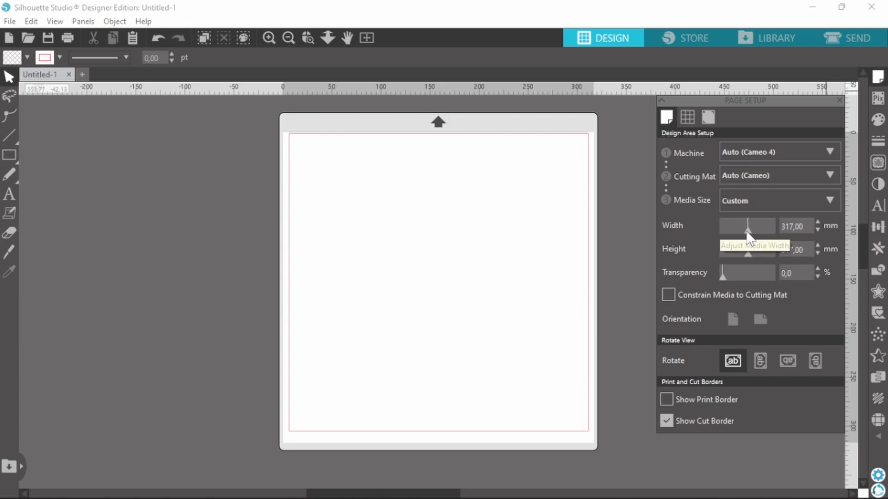
left_click_drag(747, 230, 745, 254)
left_click(757, 199)
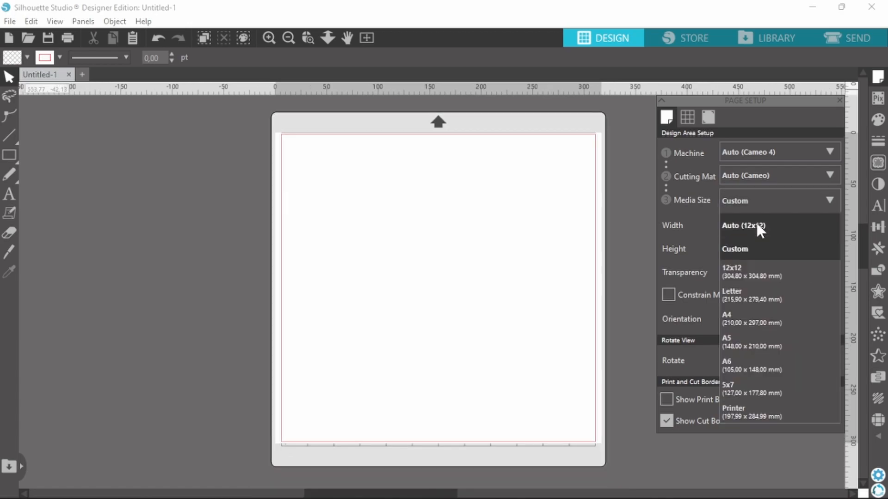
left_click(757, 225)
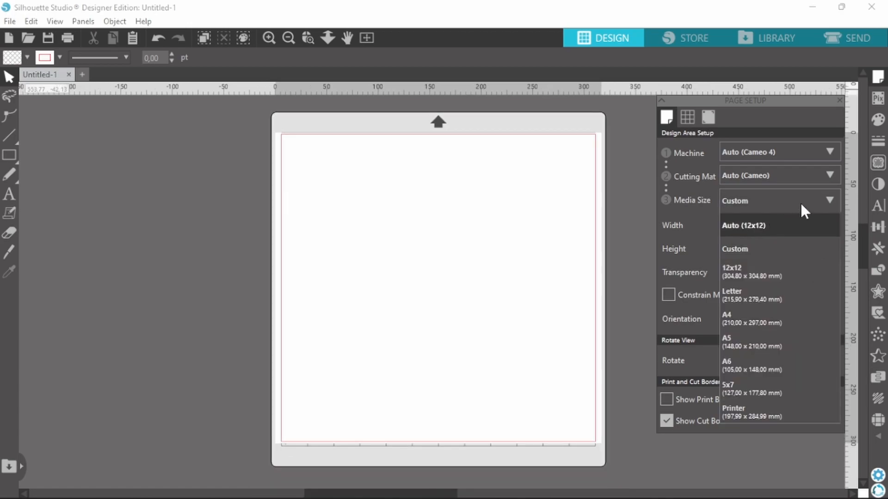
left_click(826, 176)
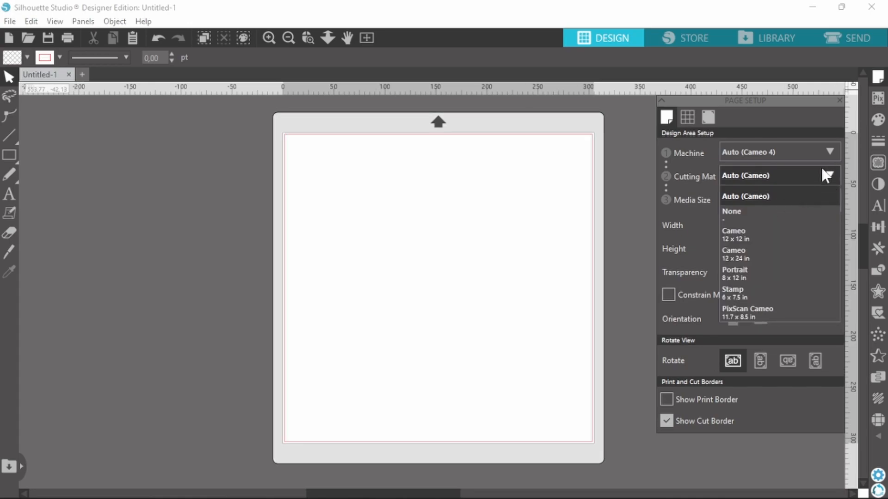
left_click(824, 169)
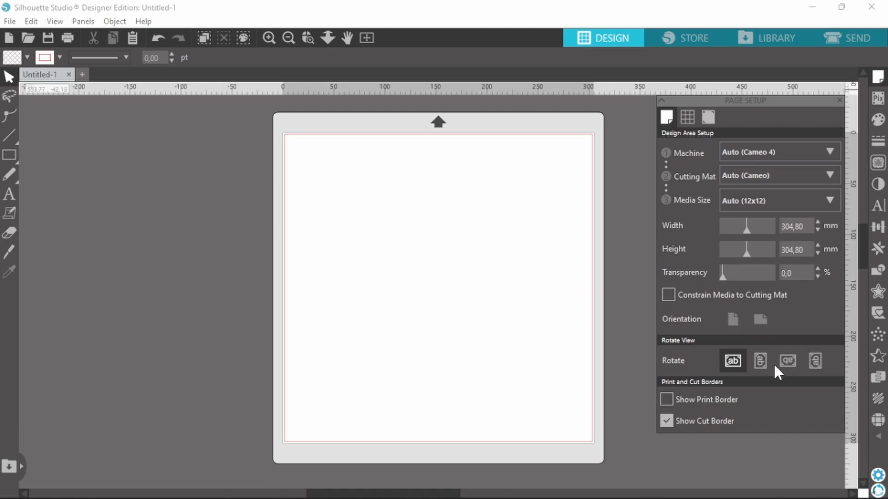
Step: Try the rotated views of the design area and return it to the upright view
left_click(759, 359)
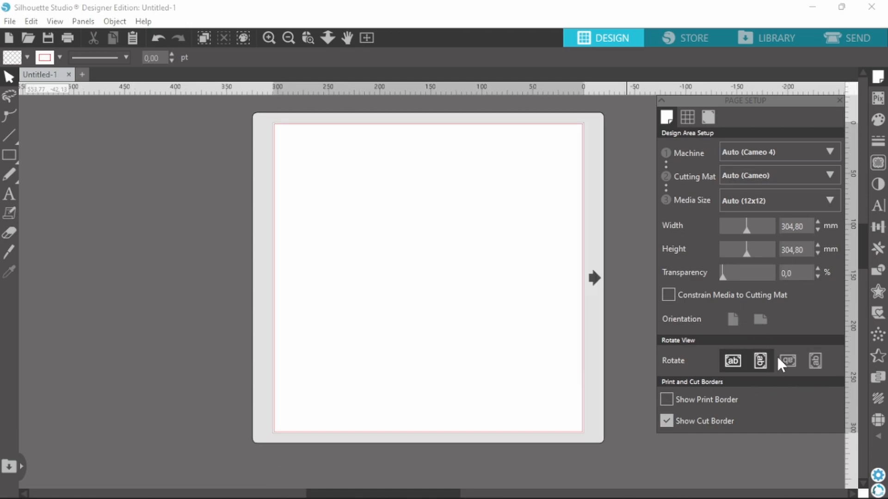
left_click(786, 358)
left_click(740, 361)
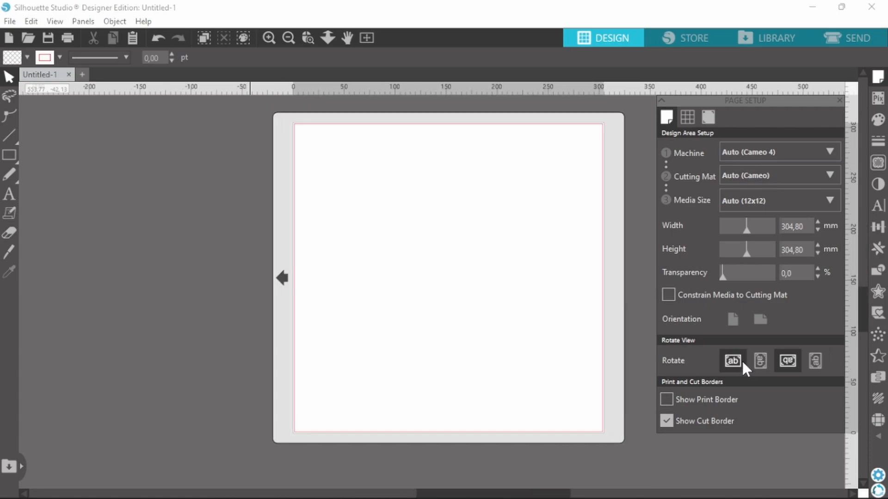
left_click(736, 361)
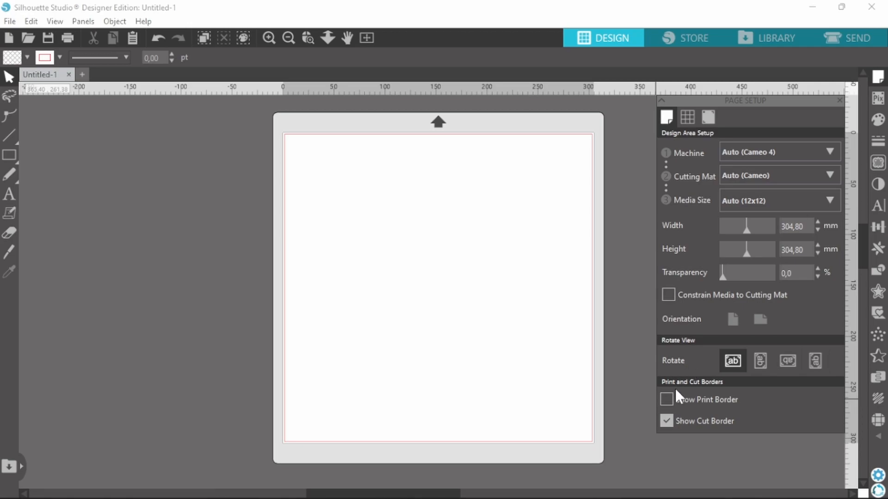
Step: Preview the print border on the page, hide it again, and try the cut border option
left_click(667, 400)
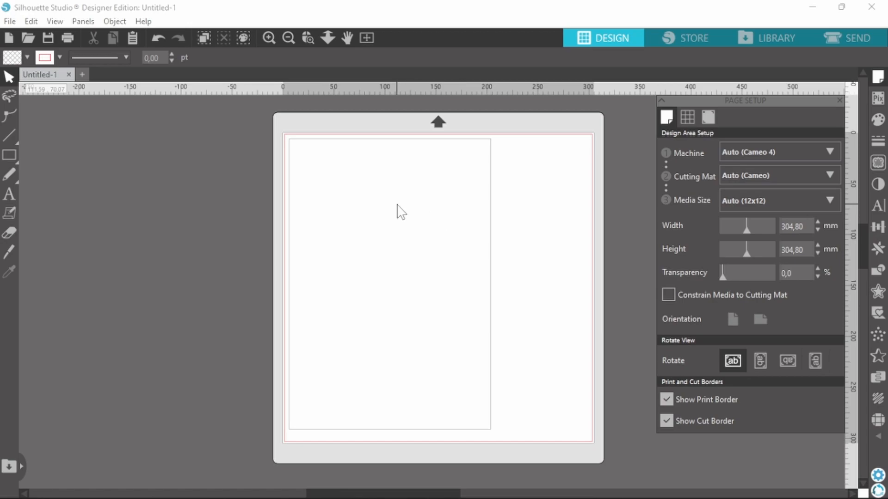
left_click(666, 401)
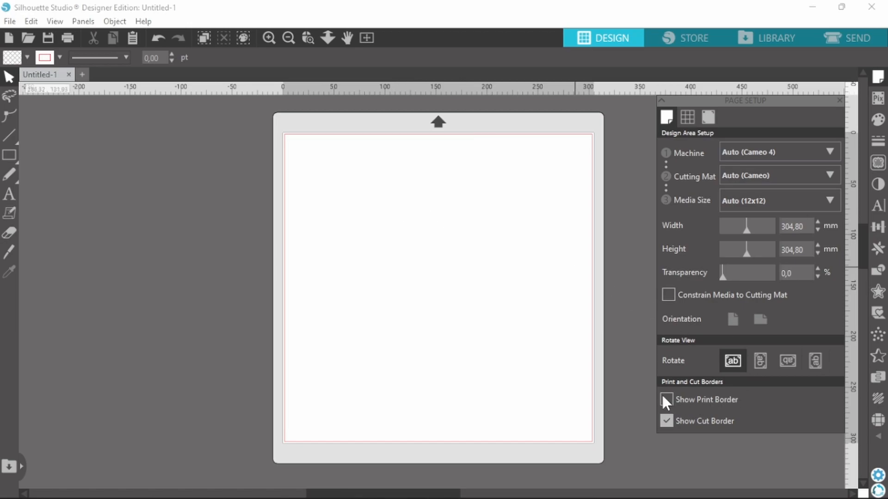
left_click(667, 421)
Step: Close the page setup and look over the image trace options
left_click(877, 76)
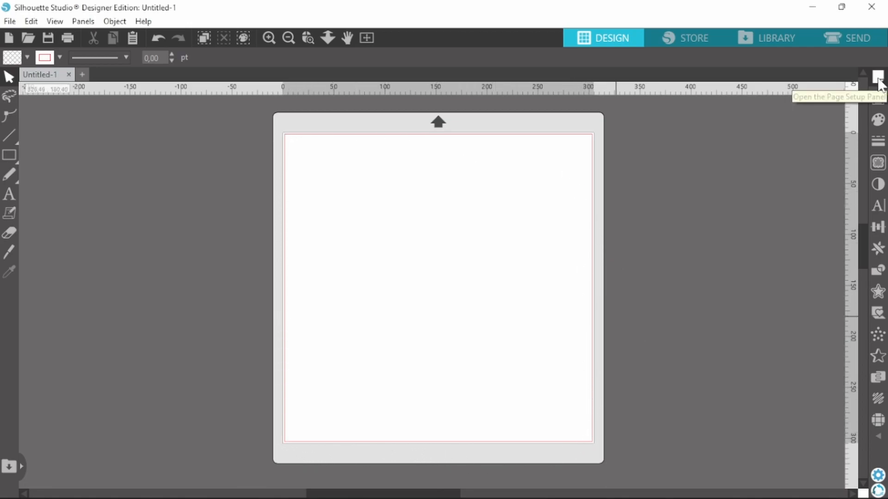
left_click(877, 167)
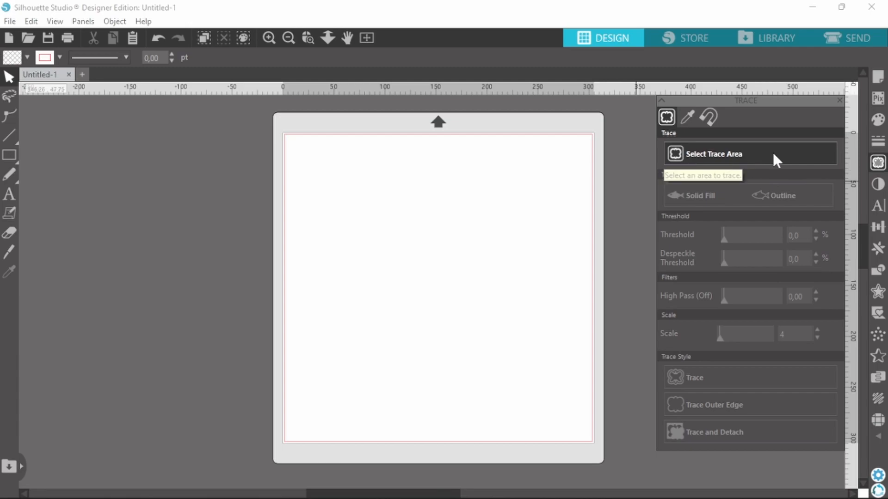
left_click(839, 100)
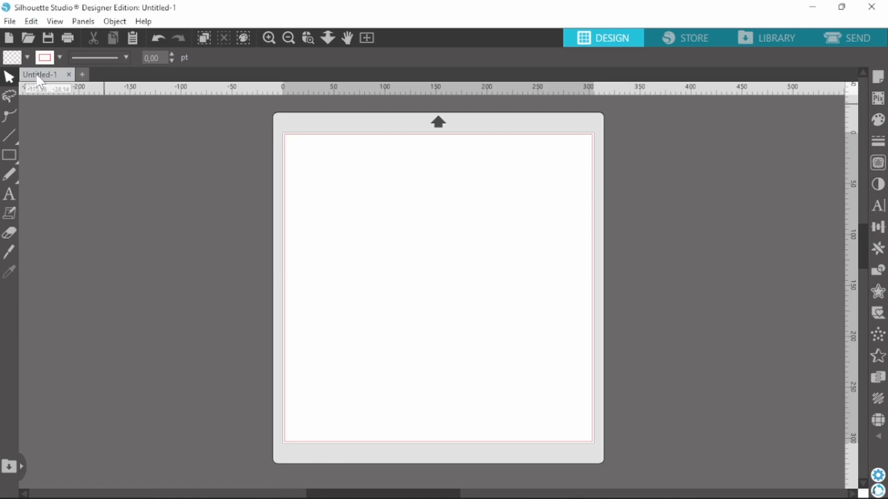
Step: Merge the heart image Boho Pastel Rainbow-03 from the PNG folder into the current design
left_click(7, 22)
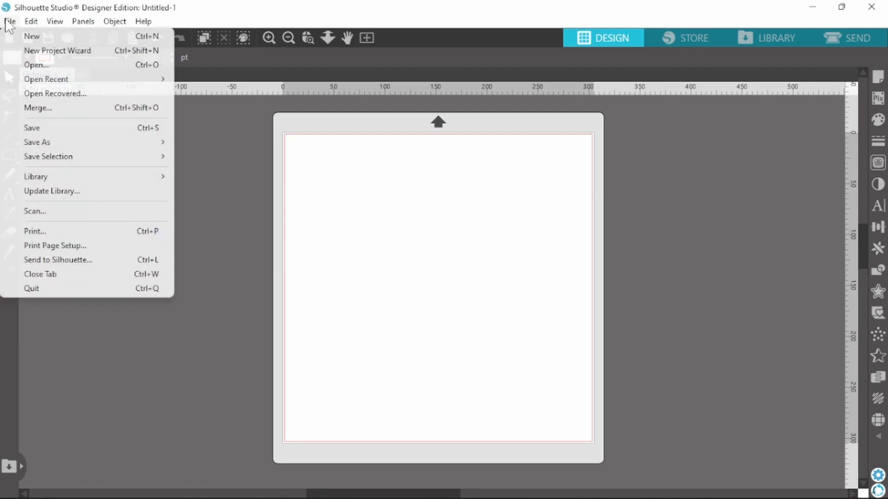
left_click(49, 111)
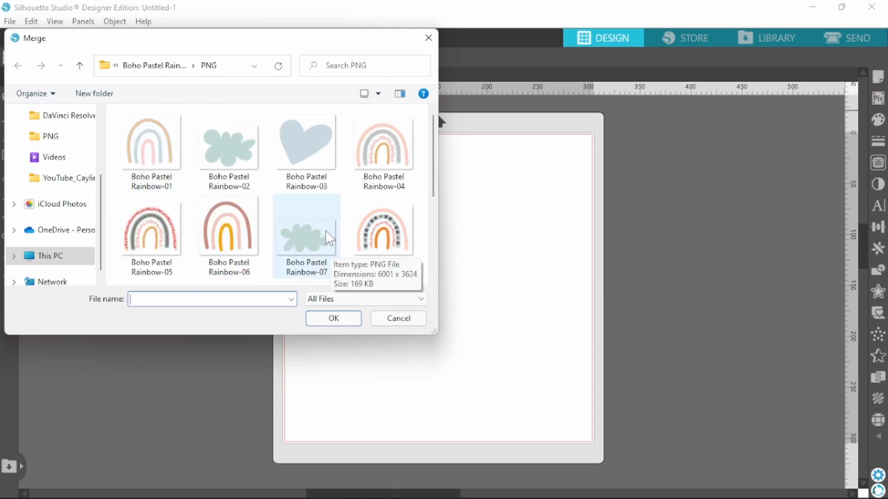
left_click(311, 142)
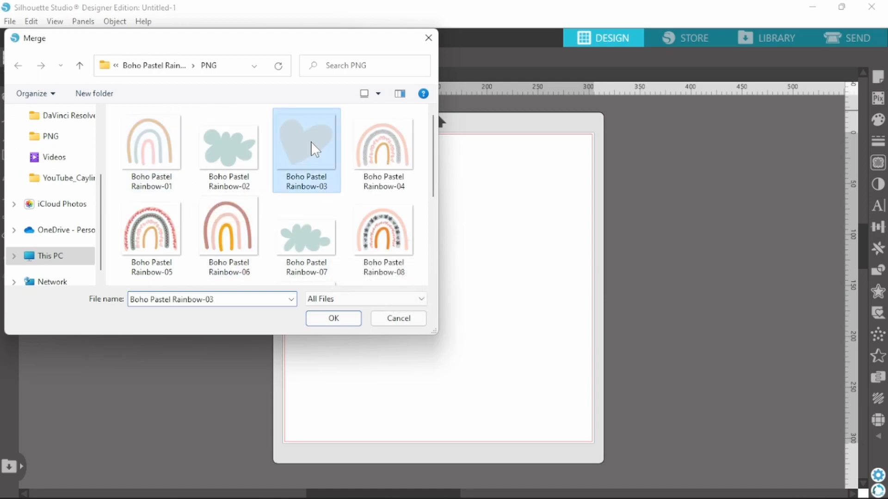
left_click(336, 318)
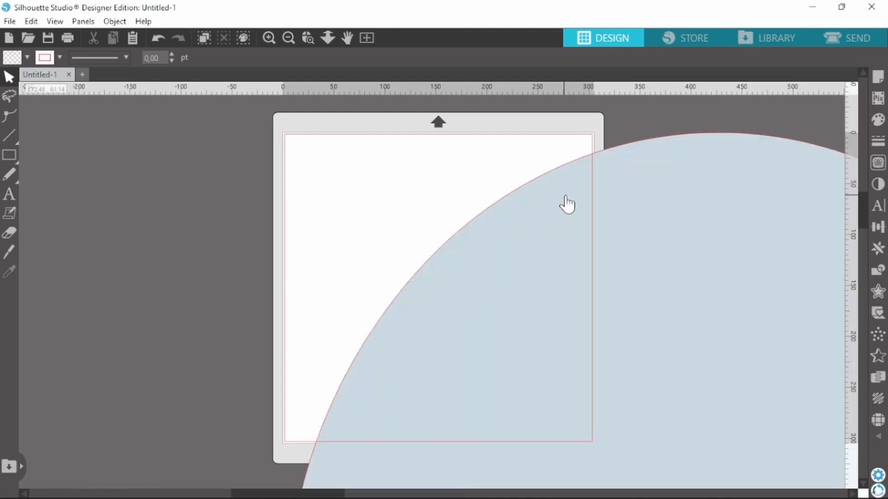
Step: Scale the heart image down to about 207 by 178 mm and place it near the mat's upper-left corner
left_click(567, 203)
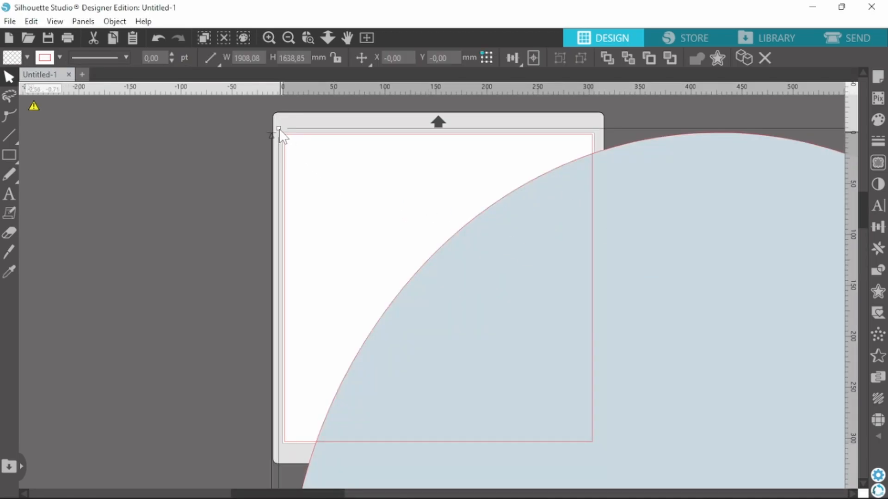
left_click_drag(279, 132, 448, 205)
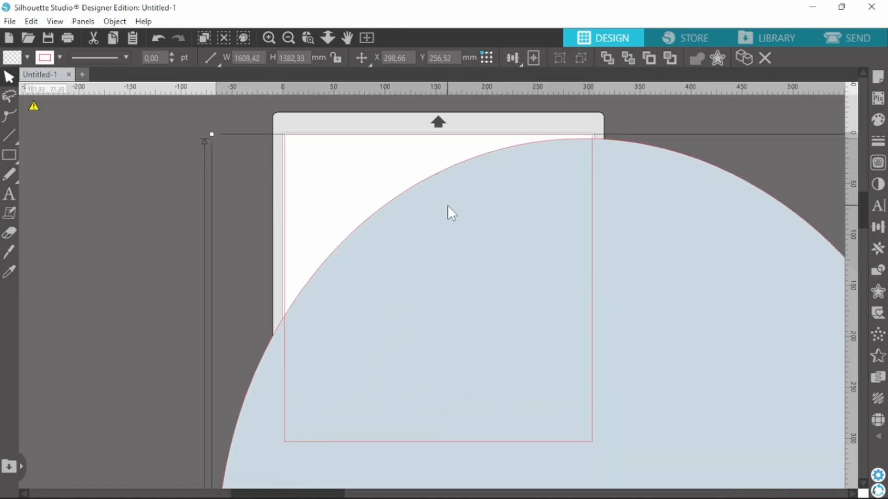
left_click_drag(211, 135, 547, 321)
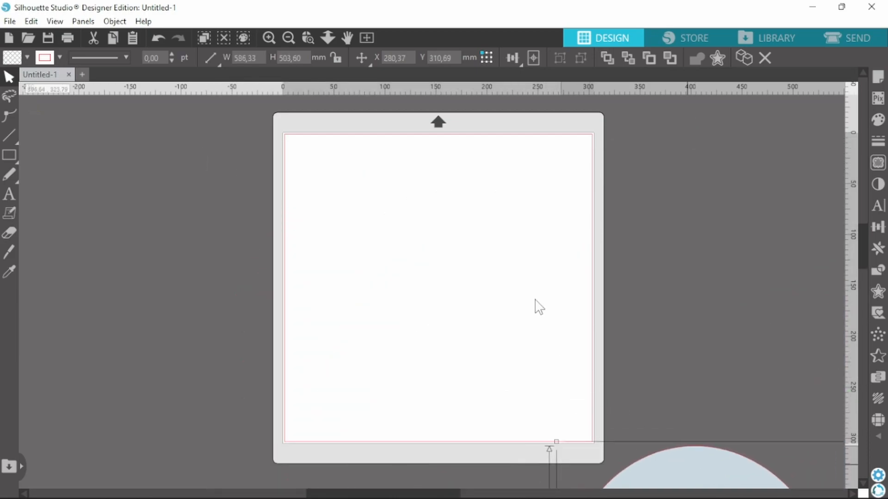
left_click_drag(688, 463, 464, 157)
mouse_move(369, 163)
left_mouse_down()
mouse_move(687, 341)
mouse_move(763, 416)
mouse_move(771, 487)
mouse_move(387, 196)
mouse_move(362, 162)
left_mouse_up()
left_click_drag(415, 254, 400, 249)
left_click(565, 283)
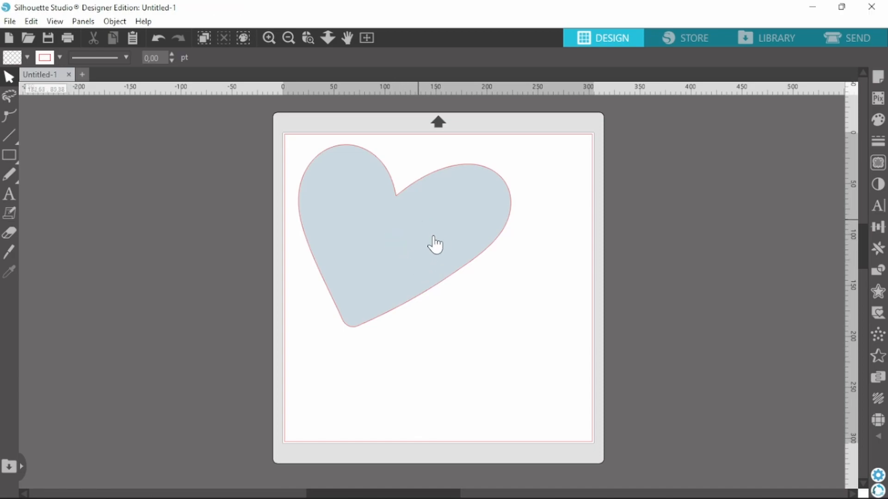
Step: Trace the heart image using a trace area about 258 mm wide, an 87% threshold and the outline preview
left_click(879, 165)
left_click(712, 157)
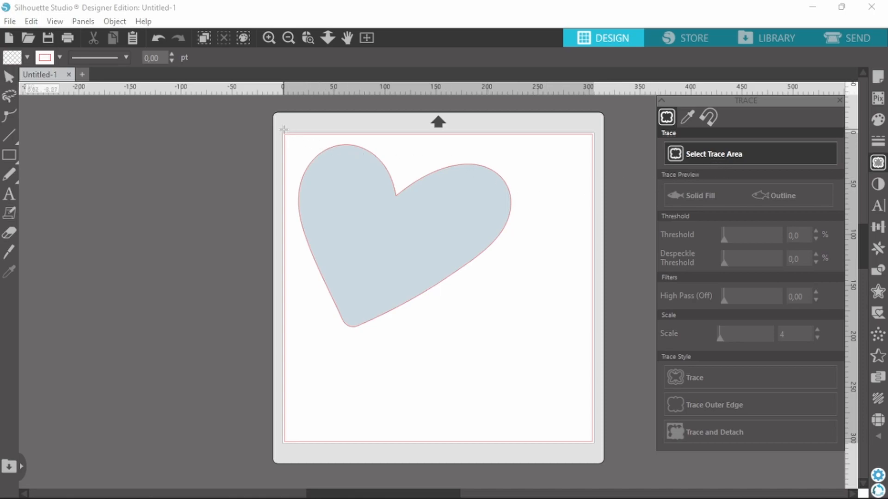
mouse_move(283, 129)
left_mouse_down()
mouse_move(464, 307)
mouse_move(549, 369)
left_mouse_up()
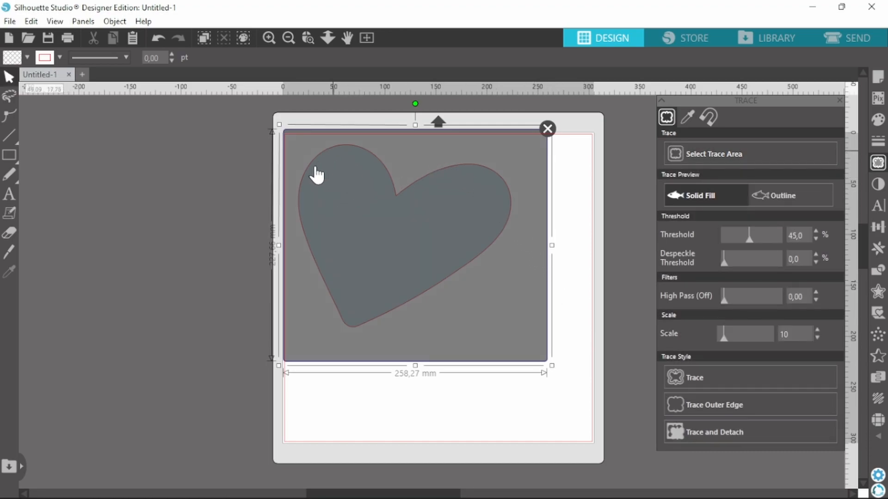
left_click_drag(749, 239, 773, 239)
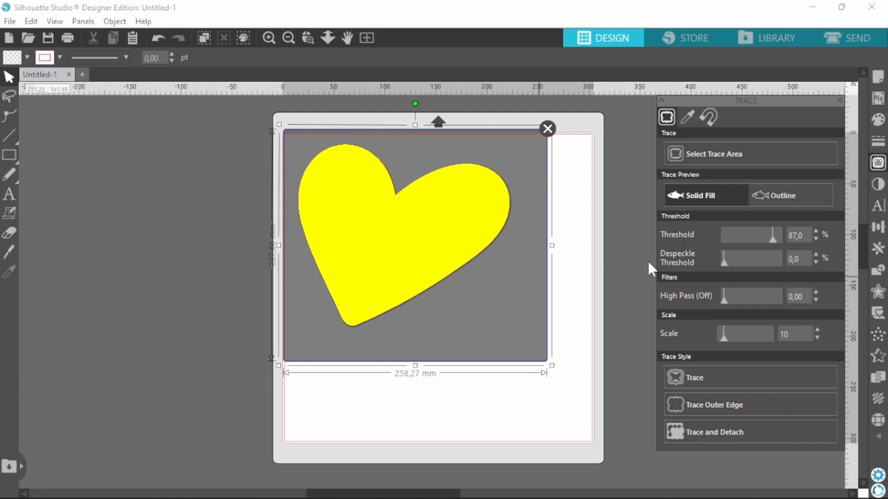
left_click(768, 194)
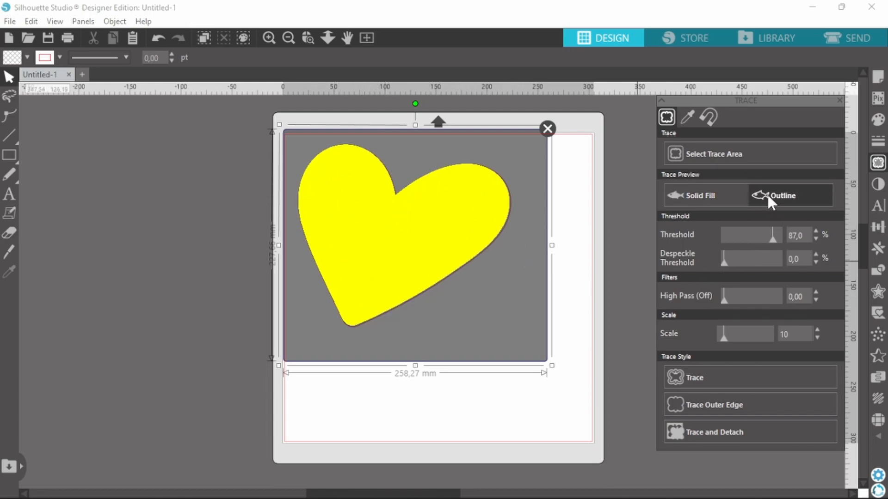
left_click(722, 376)
Step: Move the original heart image off its trace and delete it, and shrink the traced outline to about 106 by 91 mm
mouse_move(476, 267)
left_mouse_down()
mouse_move(541, 358)
mouse_move(520, 340)
mouse_move(528, 351)
left_mouse_up()
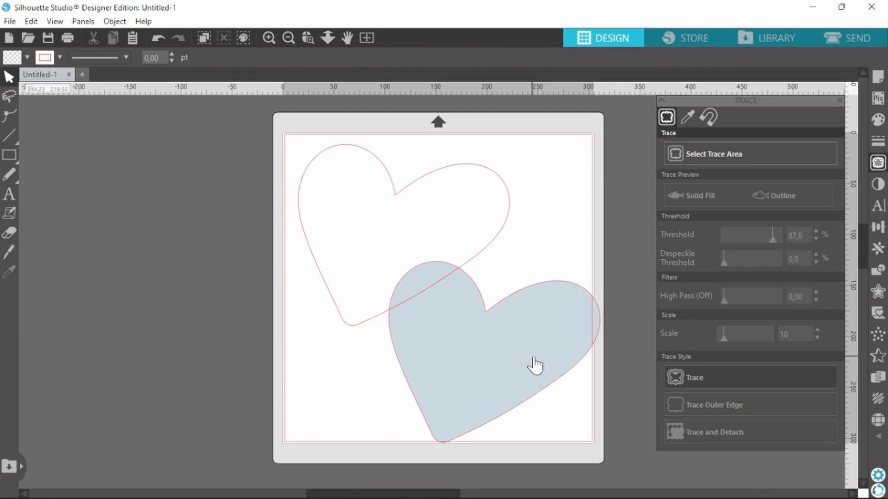
left_click(526, 353)
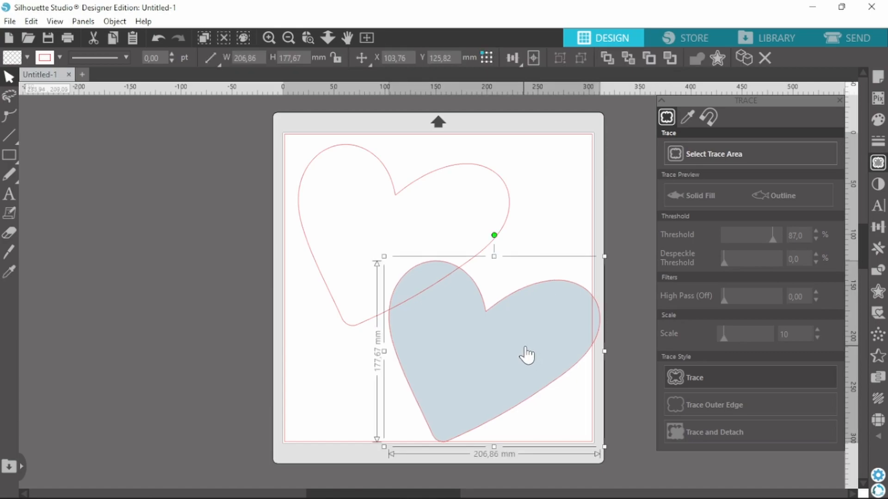
key("Delete")
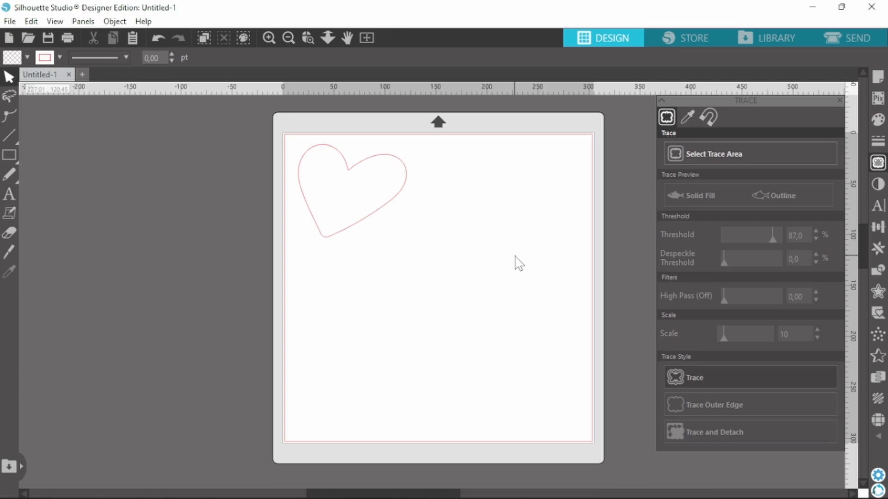
left_click(839, 100)
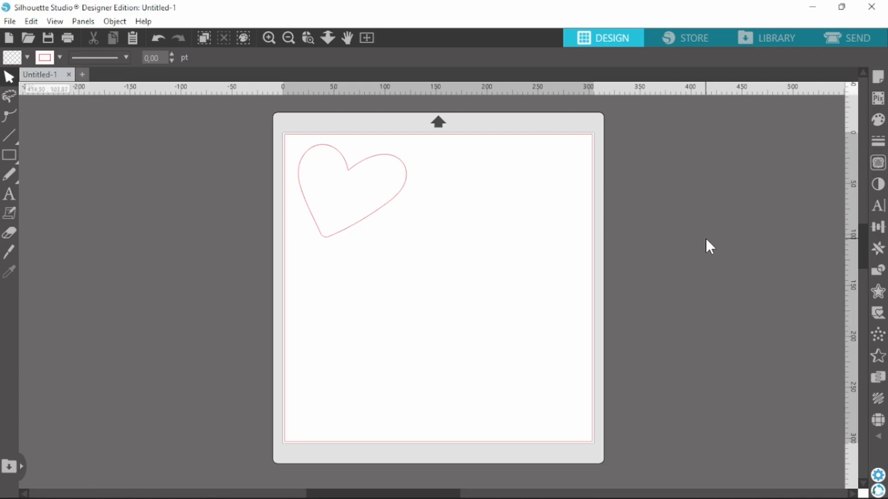
Step: Move the heart outline toward the middle of the mat and rotate it to 90° and to a custom 110°
left_click(878, 227)
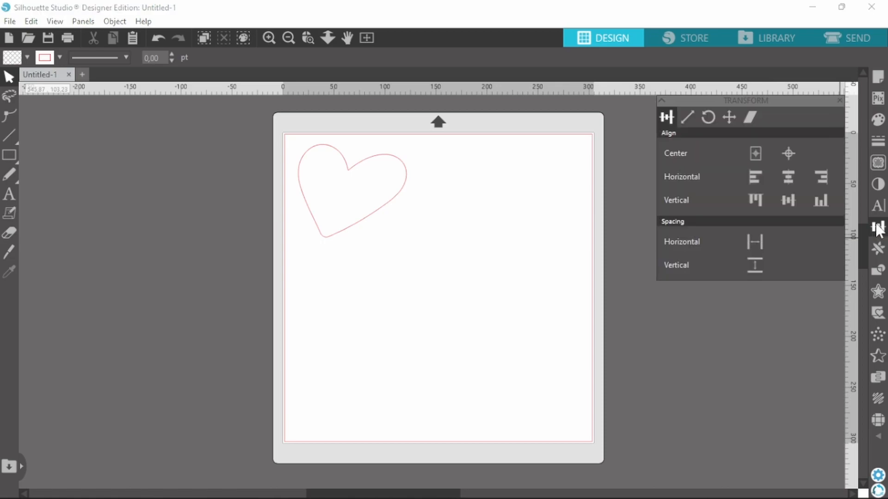
left_click_drag(383, 214, 471, 270)
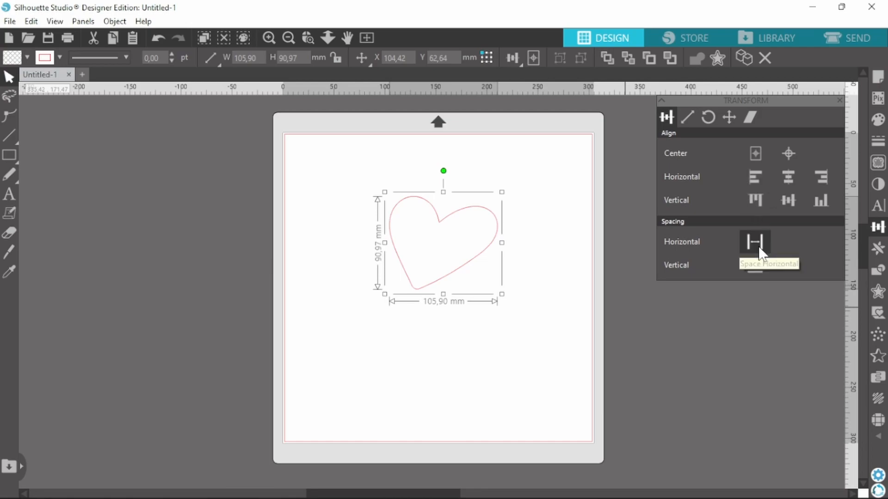
left_click(710, 119)
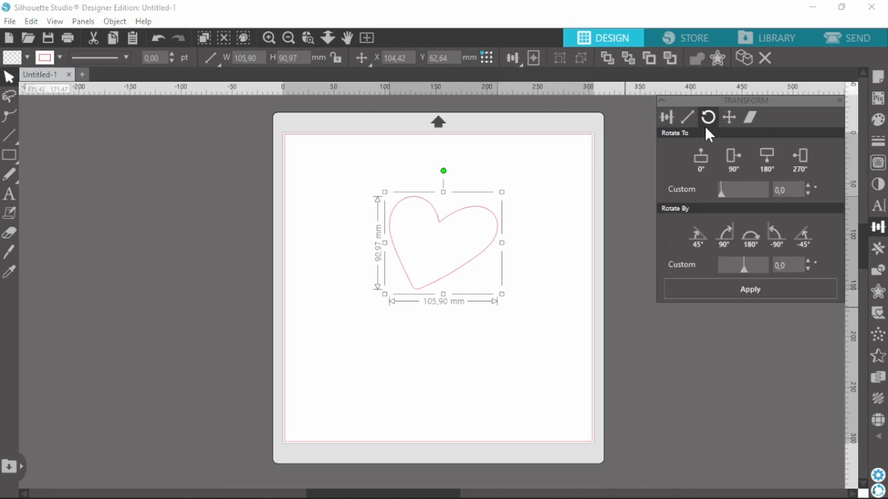
left_click(725, 161)
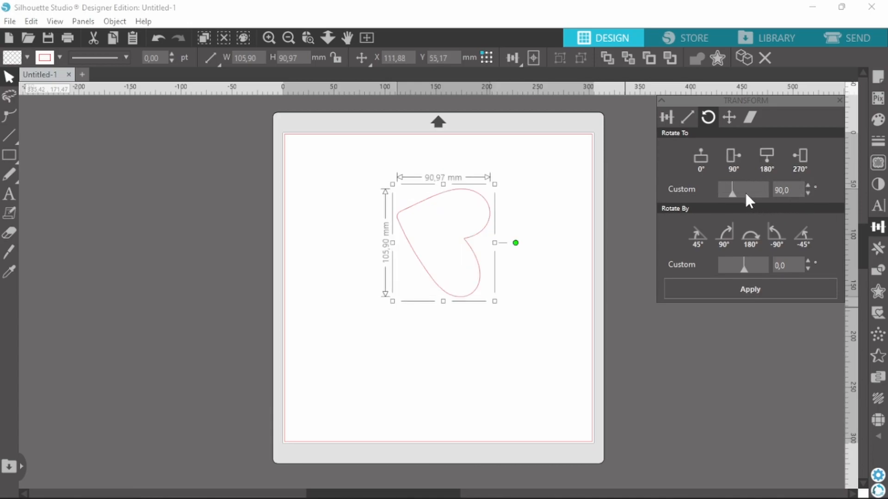
mouse_move(733, 195)
left_mouse_down()
mouse_move(746, 196)
mouse_move(733, 196)
left_mouse_up()
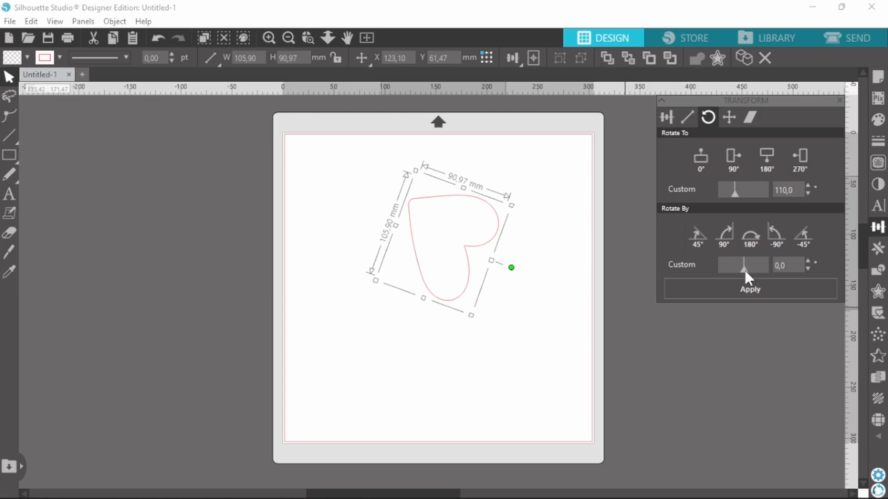
Step: Turn the heart outline to 90°, by a custom 5°, and back to its upright orientation
mouse_move(745, 270)
left_mouse_down()
mouse_move(754, 271)
mouse_move(745, 270)
left_mouse_up()
left_click(771, 310)
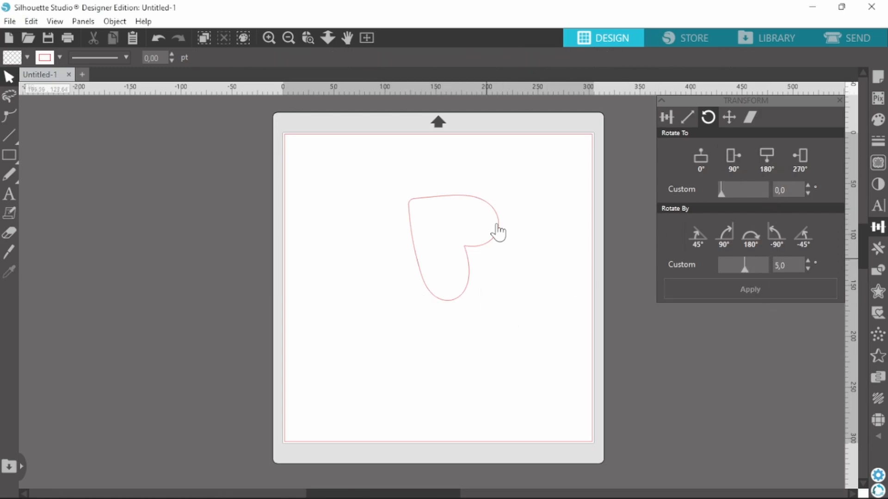
left_click(494, 240)
left_click(729, 163)
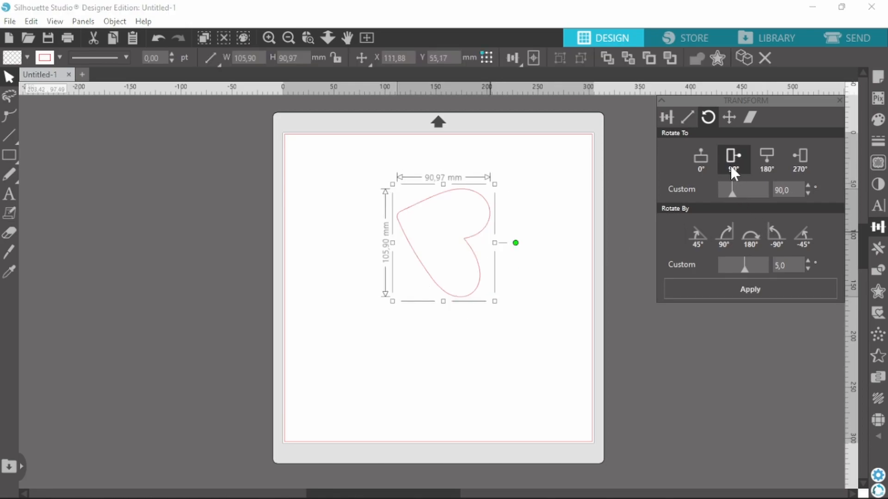
left_click(757, 289)
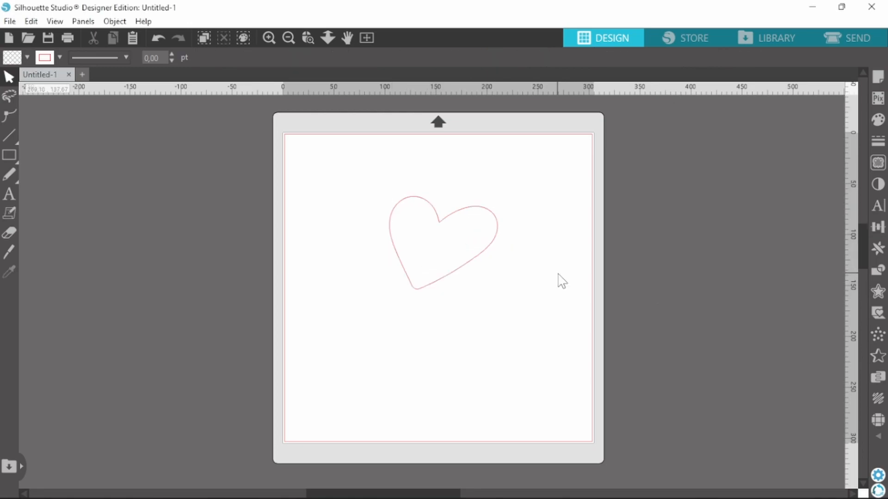
Step: Fill the heart outline with the black-and-white diamond pattern
left_click(880, 124)
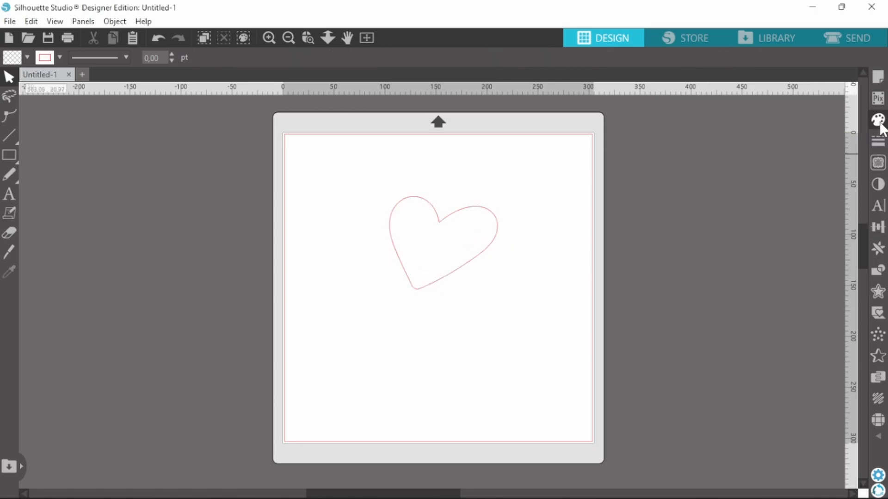
left_click(440, 219)
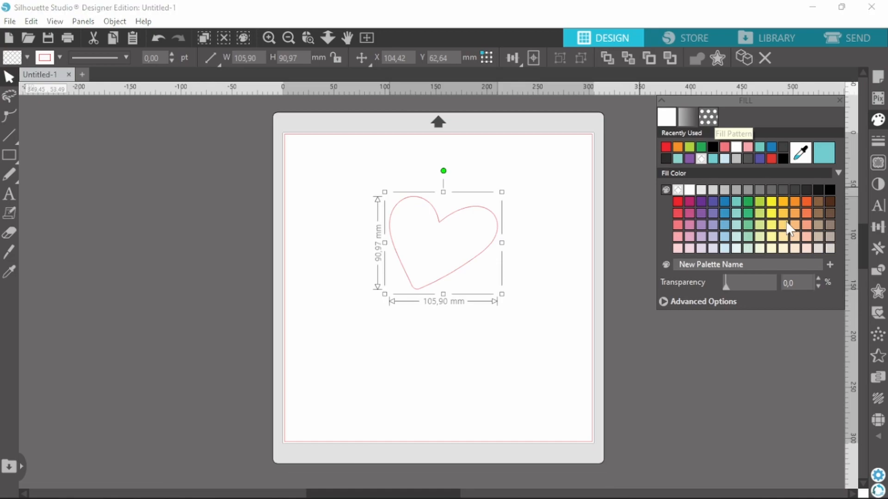
left_click(708, 119)
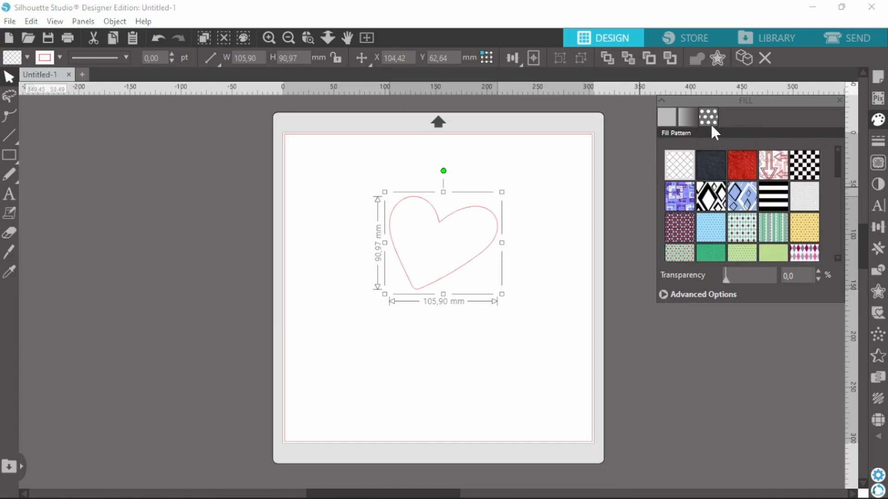
left_click(716, 204)
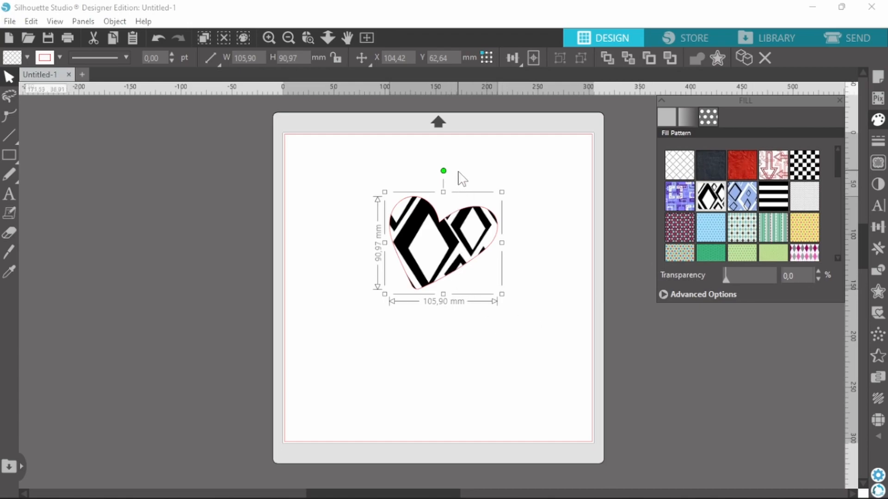
Step: Rotate the patterned heart slightly counterclockwise and move it up and left on the mat
left_click_drag(444, 172, 432, 174)
left_click_drag(456, 277, 402, 245)
left_click(636, 257)
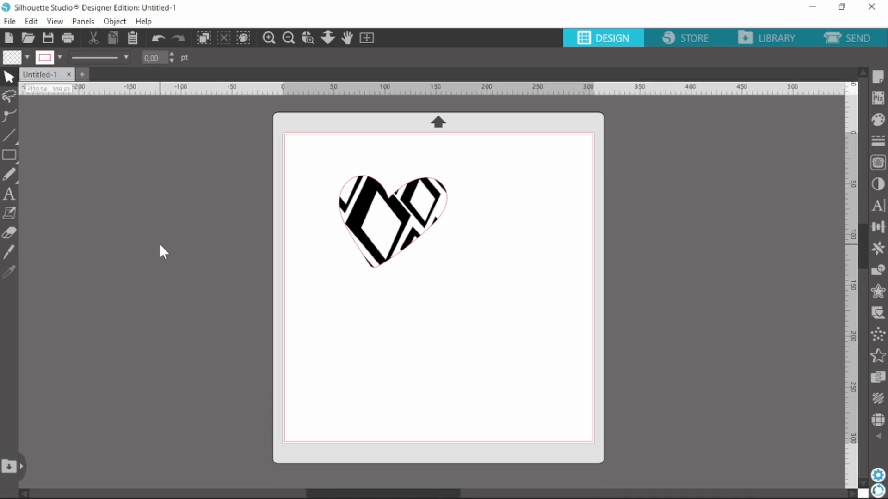
Step: Draw an ellipse about 99 by 96 mm on the mat, below and to the right of the heart
mouse_move(11, 157)
left_click(68, 156)
left_click_drag(407, 276, 430, 299)
left_click_drag(457, 328, 511, 383)
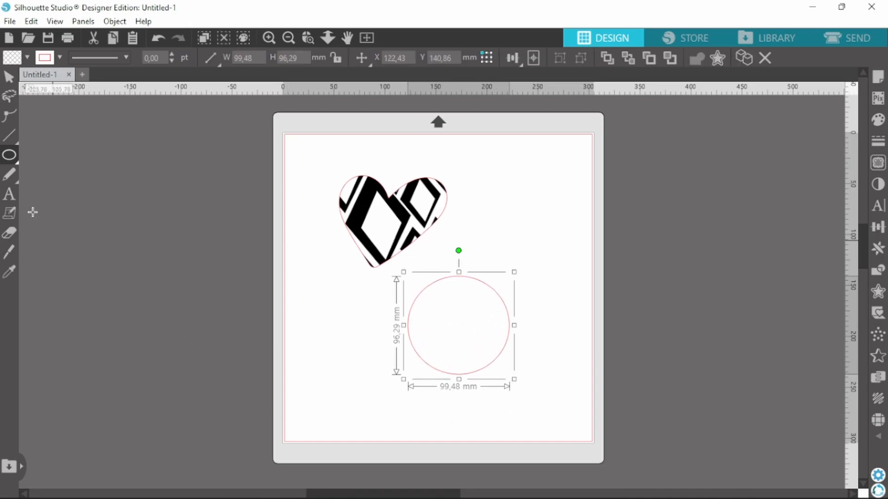
Step: Draw a wavy freehand line about 93 by 196 mm beside the mat and delete it
mouse_move(9, 178)
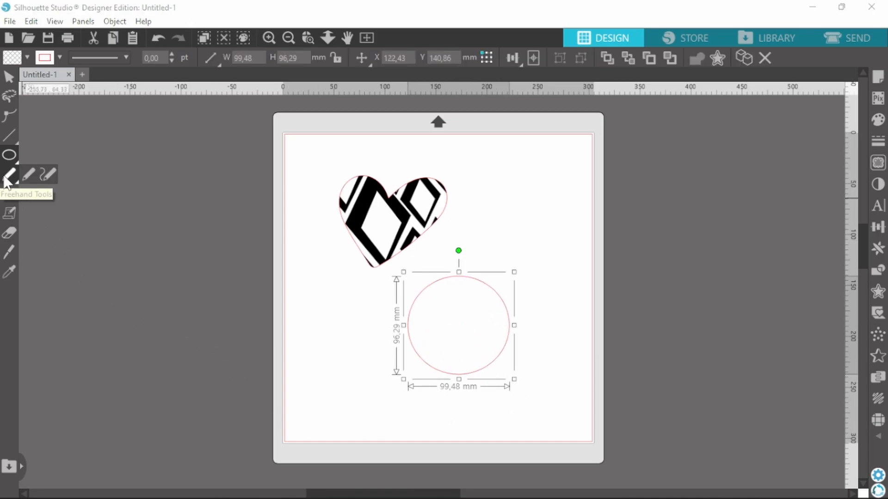
left_click(5, 179)
mouse_move(113, 139)
left_mouse_down()
mouse_move(143, 181)
mouse_move(207, 338)
left_mouse_up()
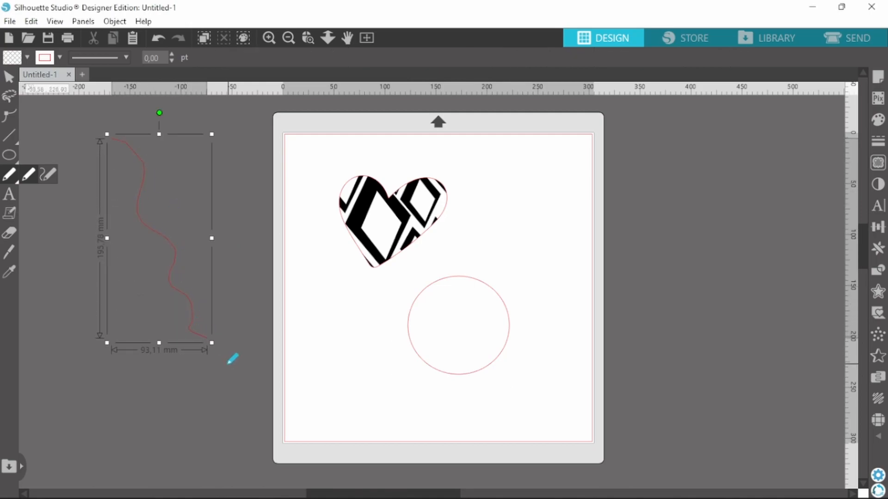
key("Delete")
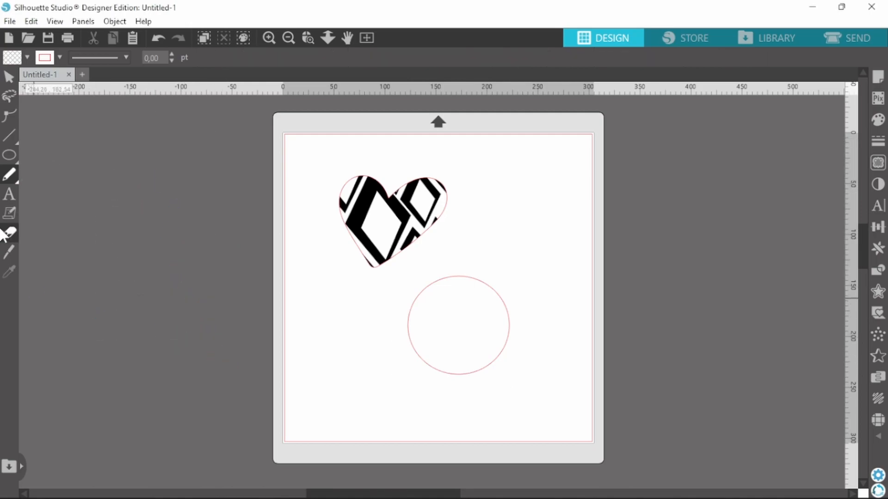
Step: Add a text object containing the person's first name to the right of the heart
left_click(6, 196)
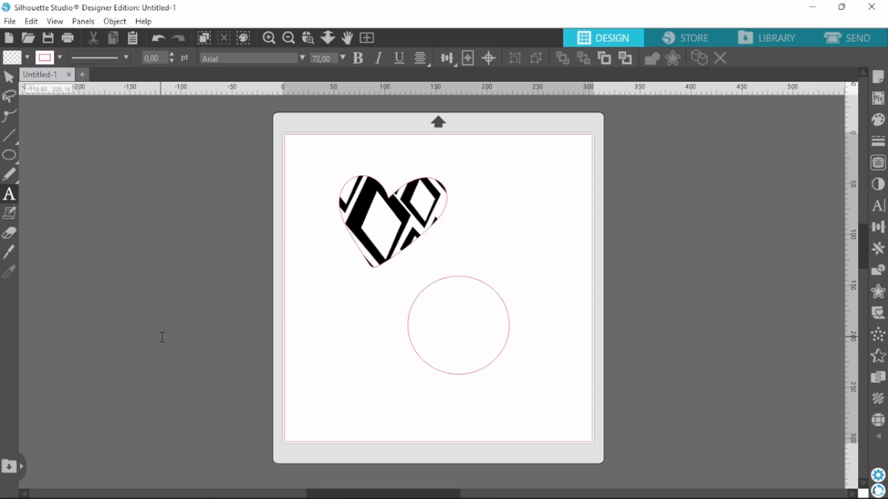
left_click(476, 226)
key("Escape")
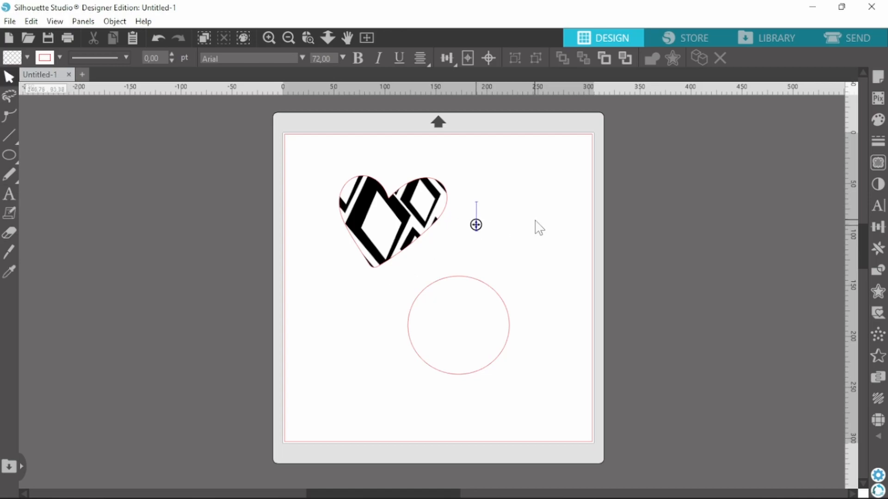
type("Caylin")
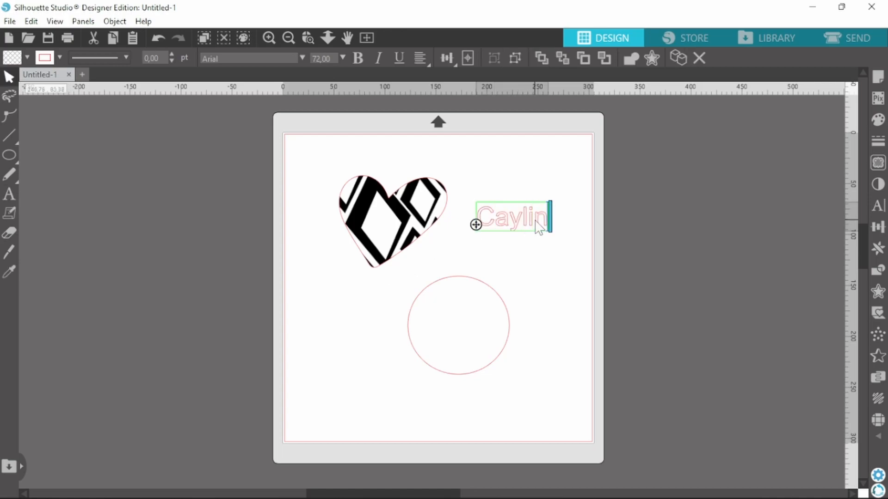
left_click(579, 247)
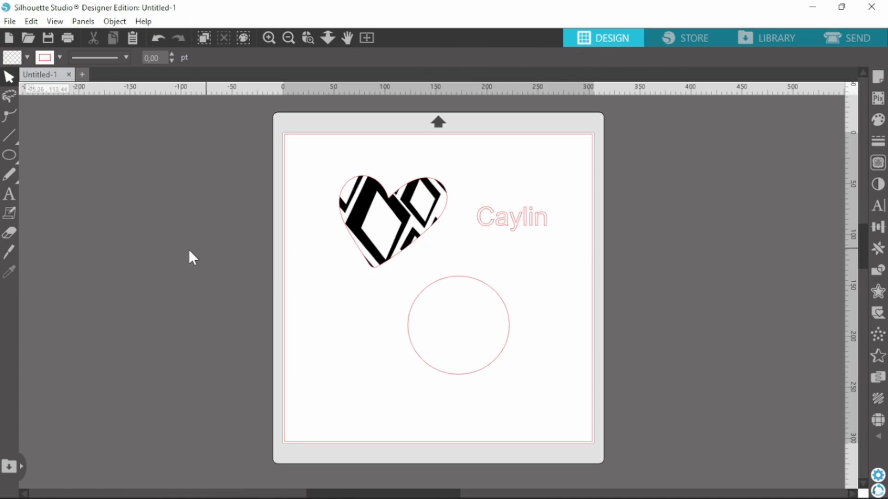
Step: Erase the left and lower part of the circle's outline with a round 22 mm eraser in outline mode
left_click(10, 232)
mouse_move(419, 289)
left_mouse_down()
mouse_move(412, 327)
mouse_move(422, 358)
mouse_move(464, 386)
mouse_move(487, 378)
mouse_move(459, 378)
mouse_move(490, 363)
left_mouse_up()
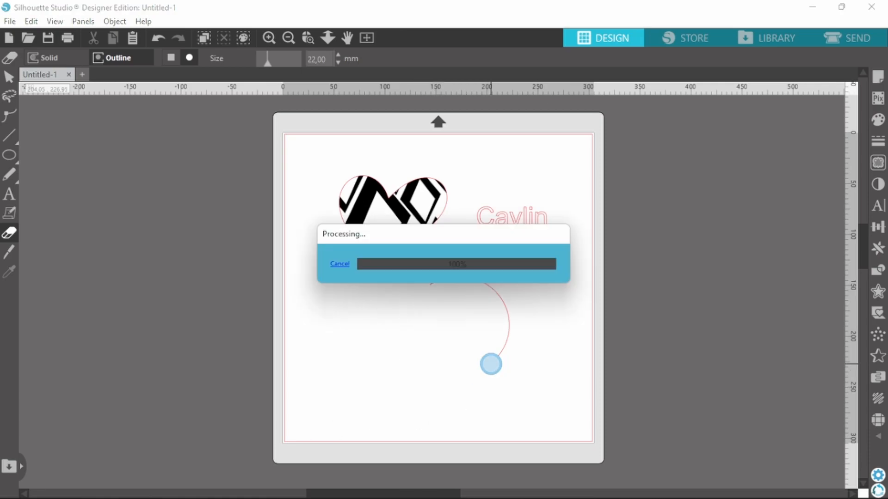
Step: Cut the heart in two with a straight horizontal Knife line and move the upper piece up away from the lower one
left_click(10, 252)
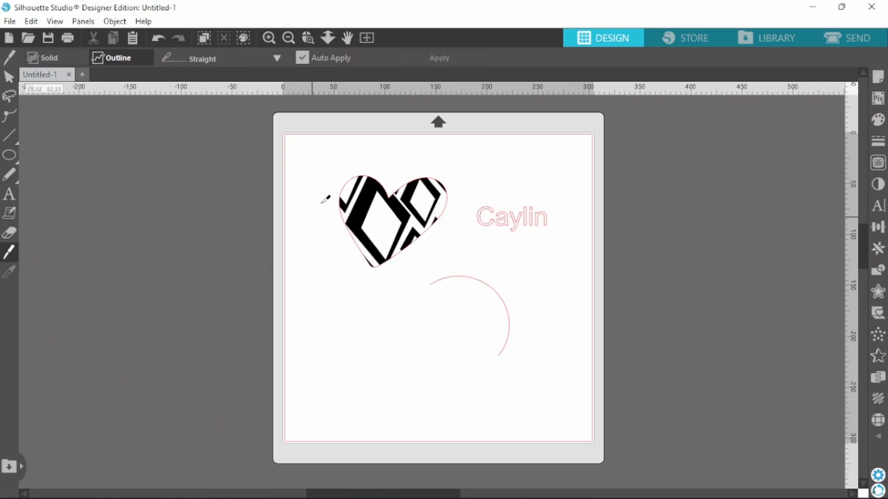
left_click_drag(304, 209, 487, 223)
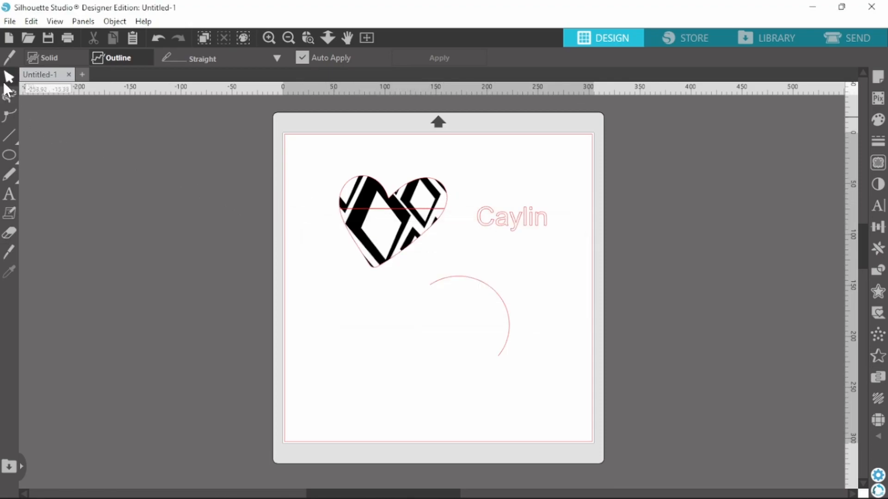
left_click(9, 77)
left_click_drag(422, 178, 423, 164)
left_click(468, 234)
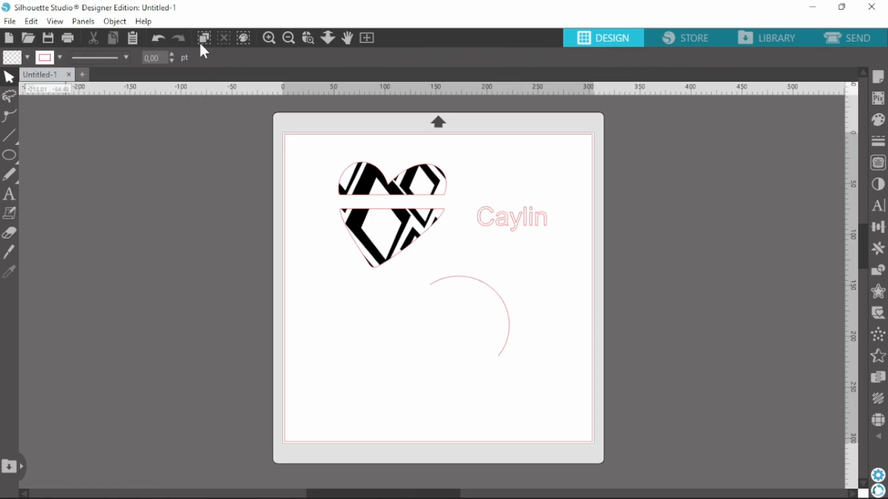
Step: Create a new blank document and close it again
left_click(10, 38)
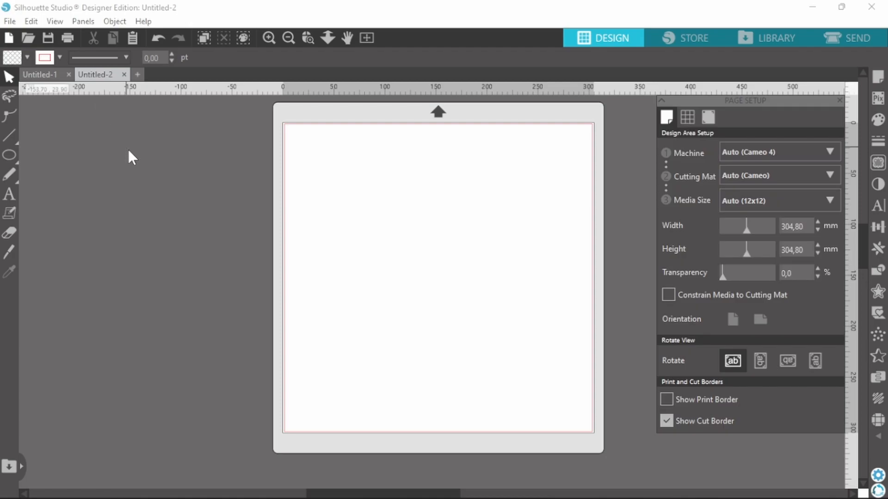
left_click(123, 74)
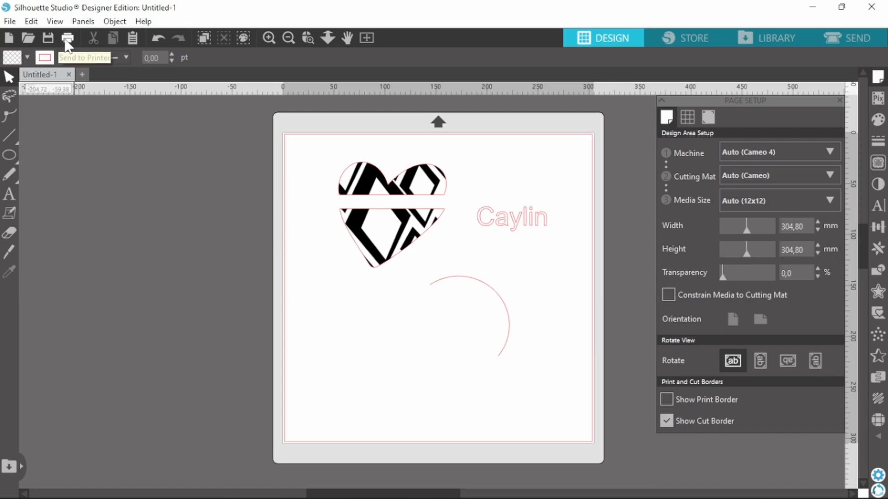
Step: Undo the separation of the two heart pieces and redo it
left_click(155, 39)
left_click(155, 38)
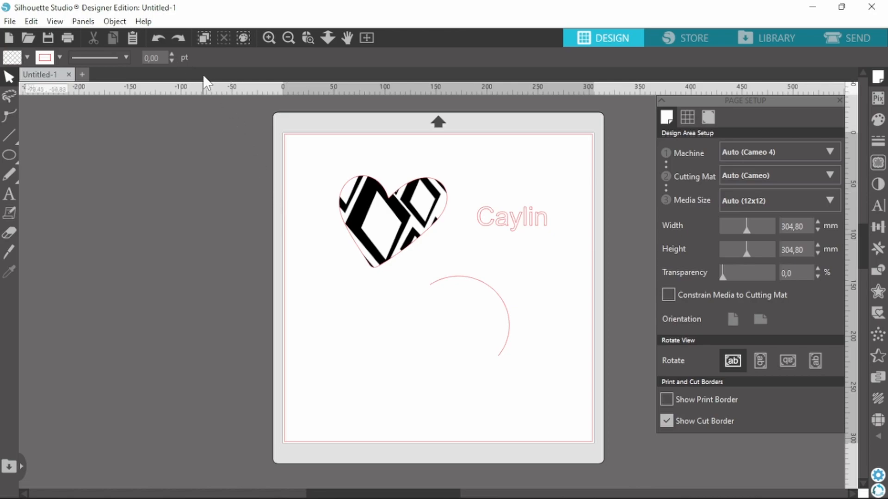
left_click(178, 39)
left_click(178, 39)
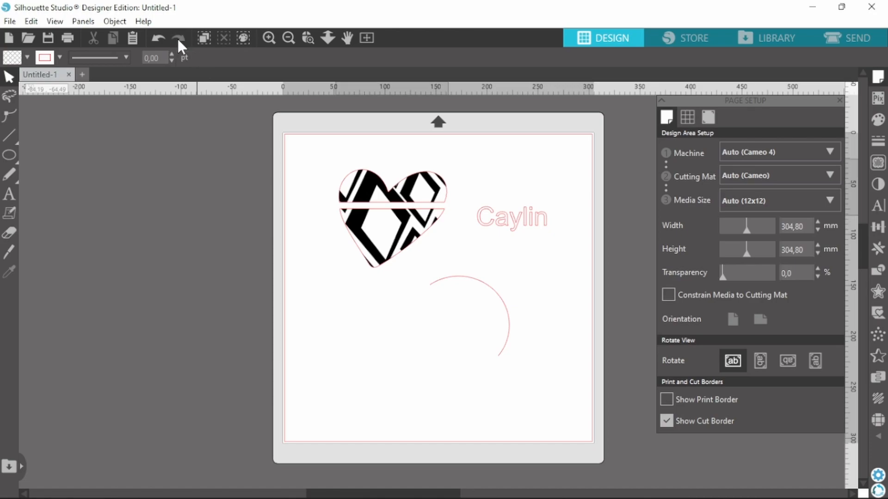
left_click(178, 40)
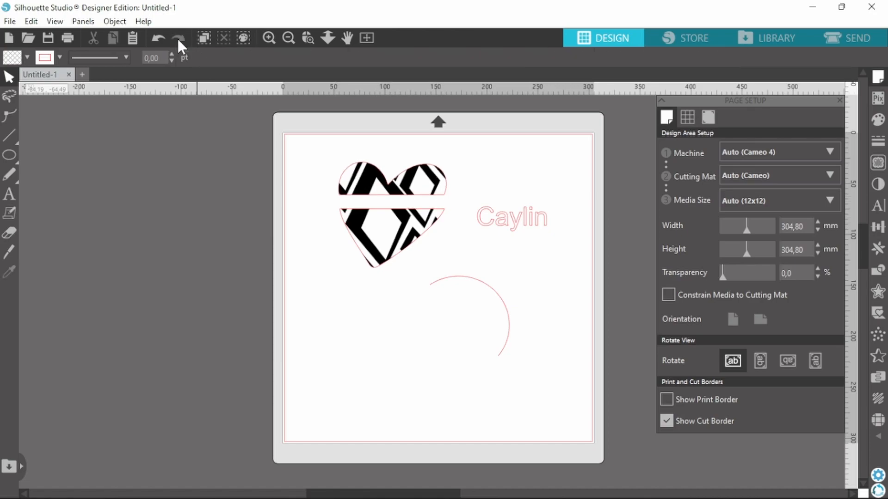
Step: Examine the designs by zooming in and out, panning the mat, and fitting the whole page in view
left_click(269, 37)
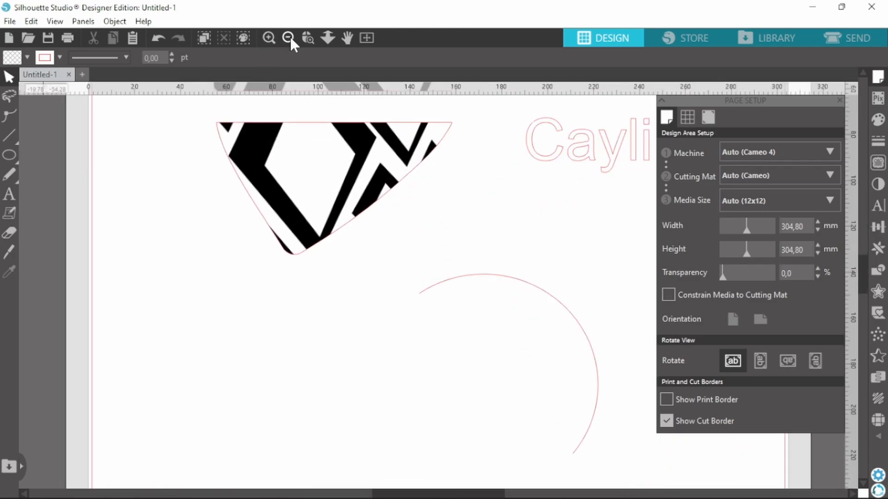
left_click(289, 37)
left_click(289, 37)
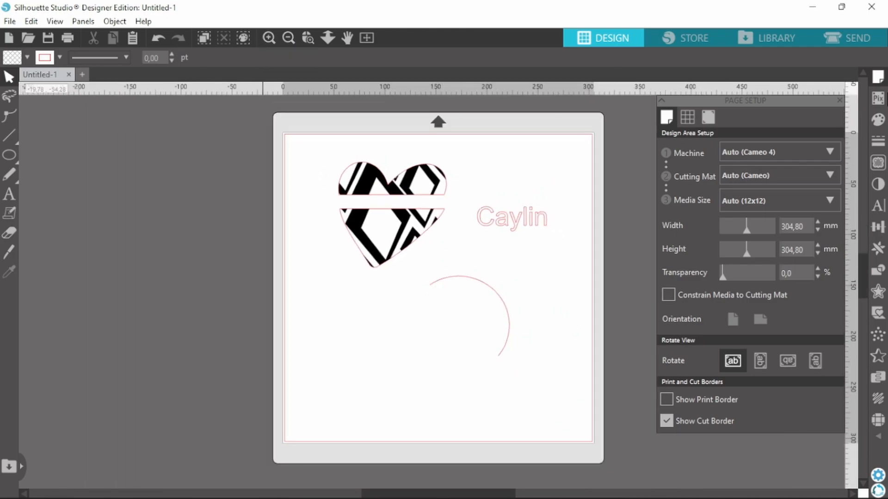
left_click(839, 100)
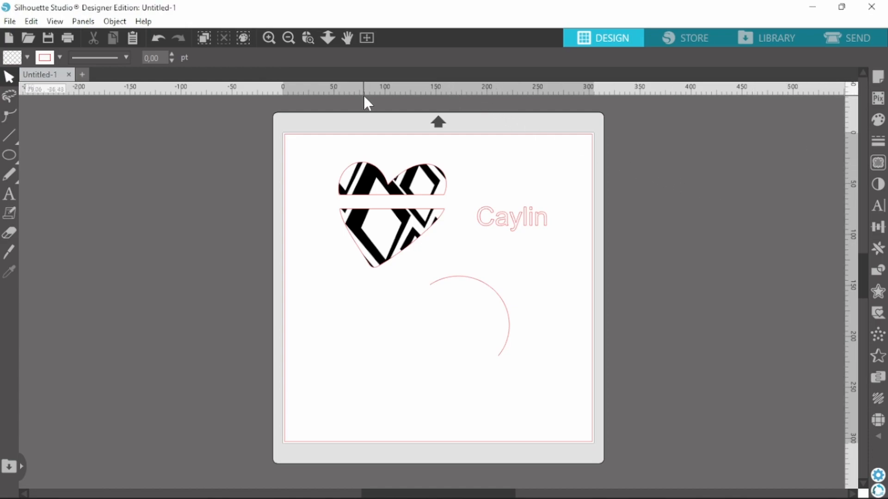
left_click(349, 39)
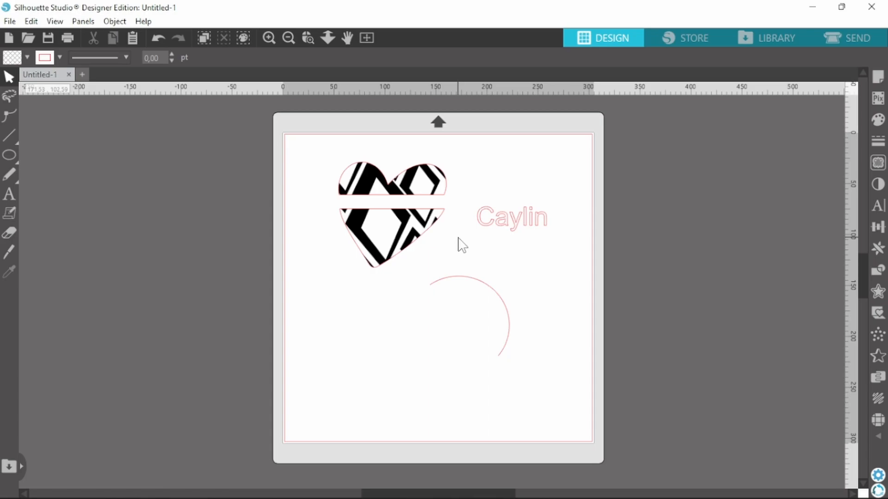
mouse_move(467, 248)
left_mouse_down()
mouse_move(450, 242)
mouse_move(437, 317)
mouse_move(523, 280)
mouse_move(439, 224)
mouse_move(470, 287)
mouse_move(491, 253)
mouse_move(476, 256)
left_mouse_up()
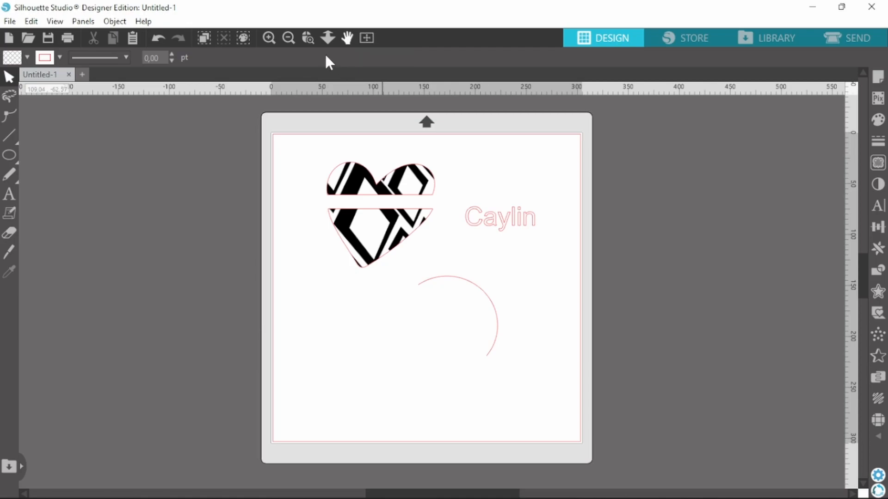
left_click(268, 37)
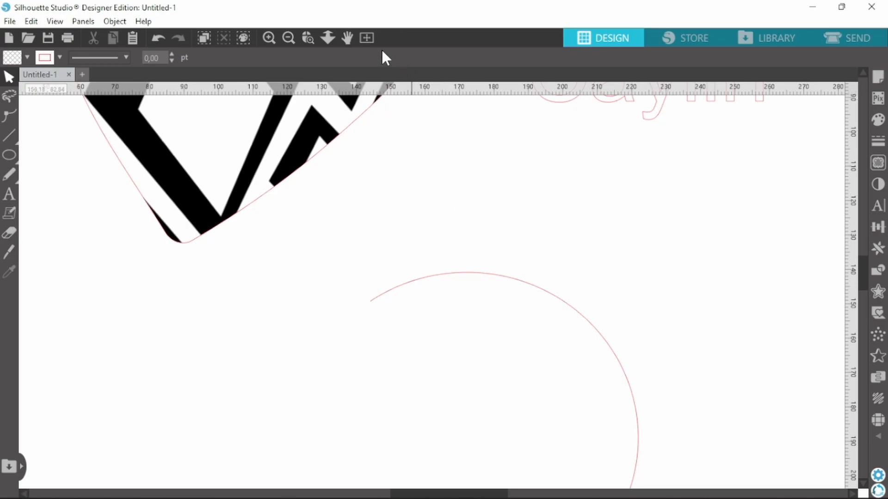
left_click(367, 39)
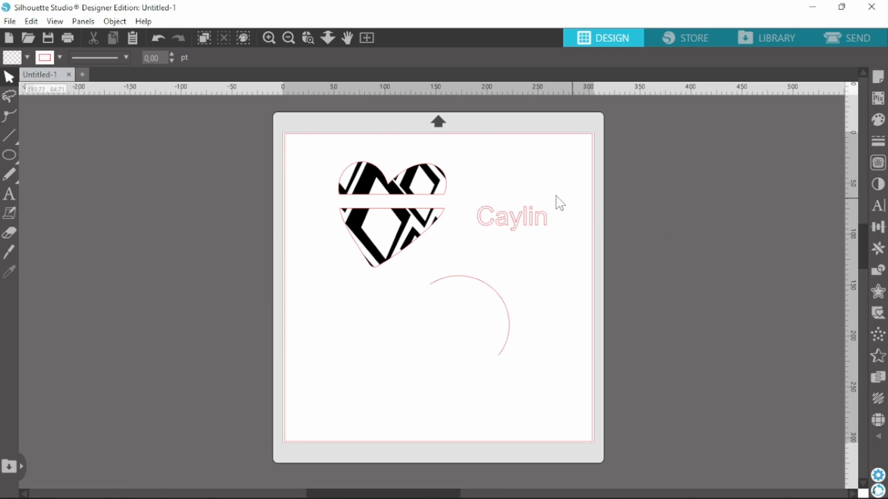
Step: Select the heart pieces, the text and the arc together and delete them from the mat
left_click_drag(287, 133, 584, 421)
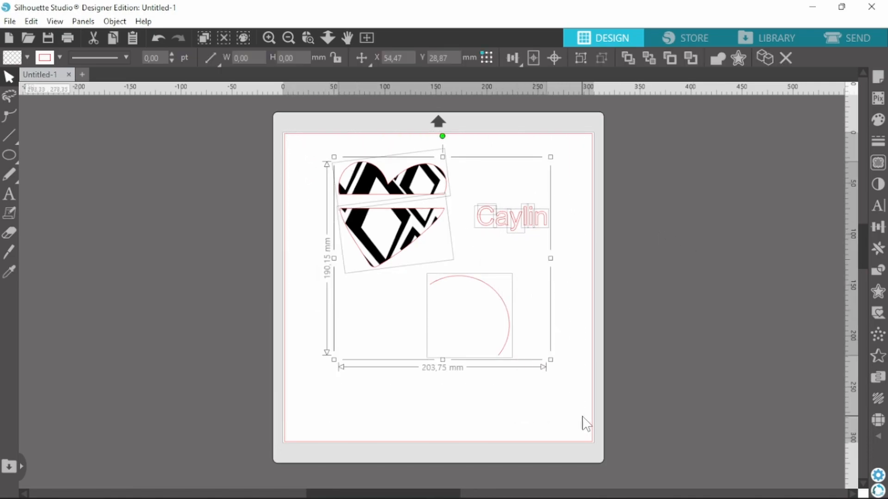
key("Delete")
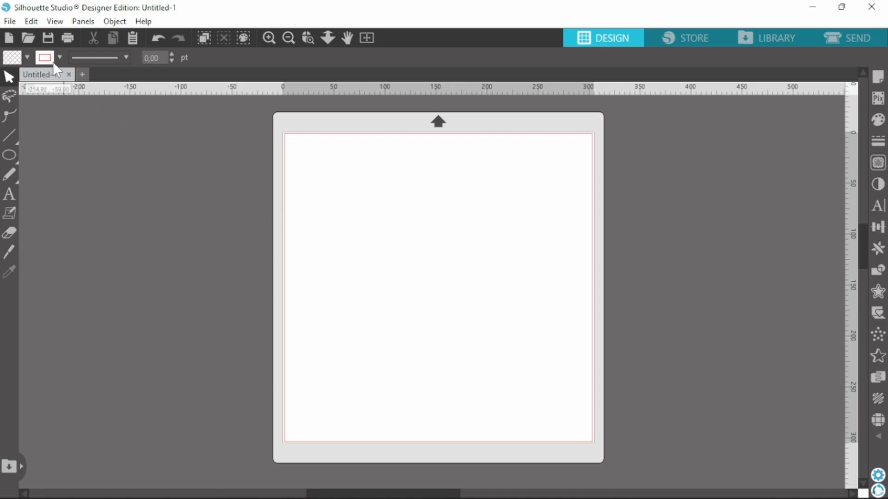
Step: Open the Boho Pastel Rainbow-06 image from the PNG folder as a new document
left_click(10, 22)
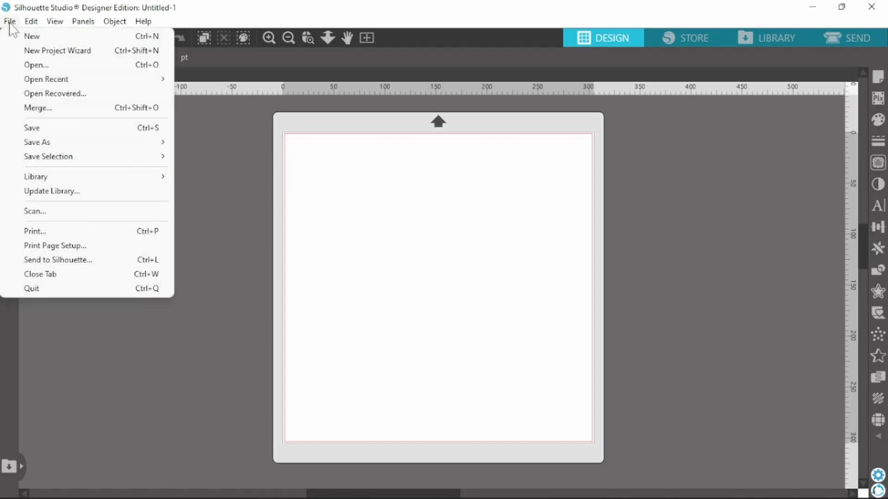
left_click(41, 66)
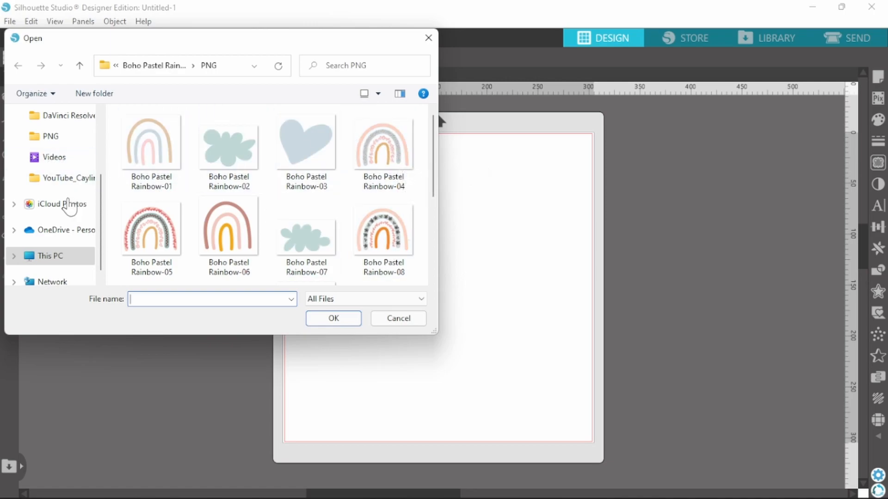
left_click(57, 139)
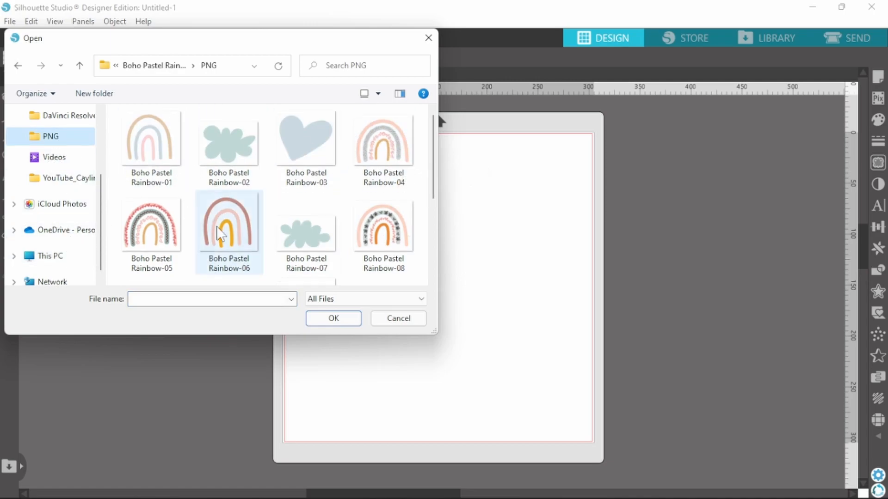
scroll(232, 204, "down", 3)
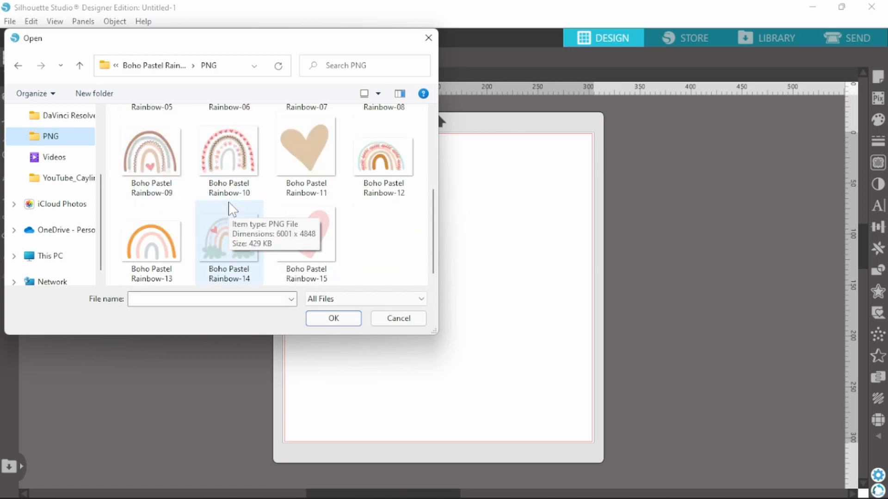
scroll(233, 208, "up", 3)
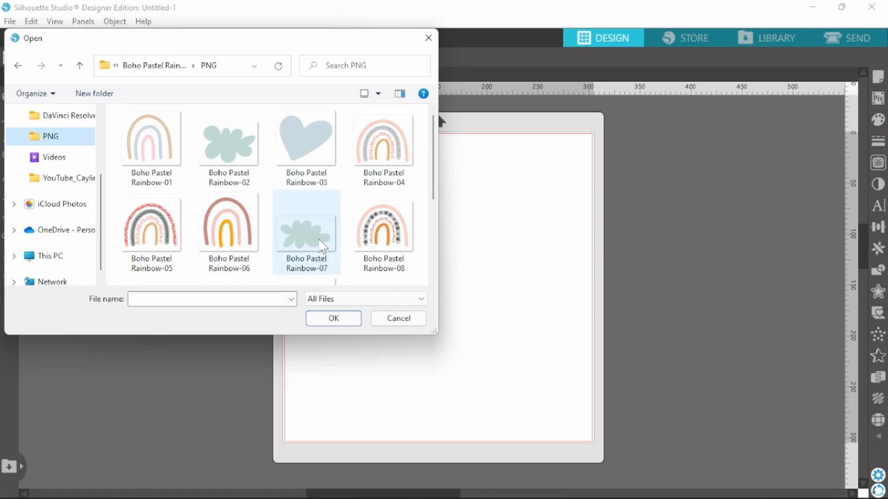
double_click(229, 236)
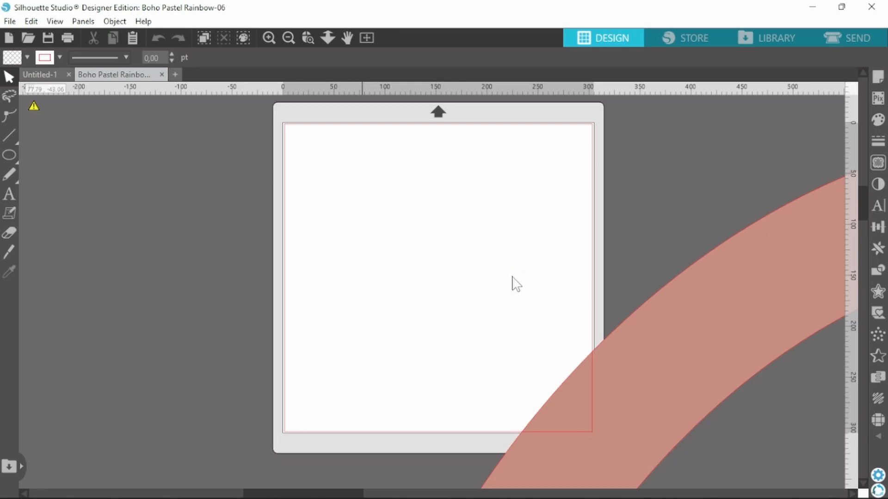
Step: Scale the oversized rainbow down to about 139 mm wide and place it in the mat's upper left area
scroll(512, 277, "up", 1)
scroll(512, 277, "down", 7)
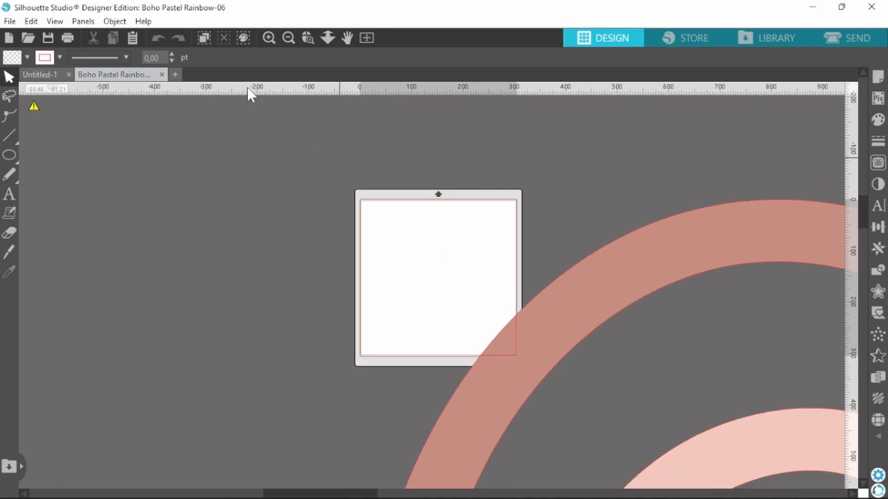
left_click(292, 40)
left_click(292, 40)
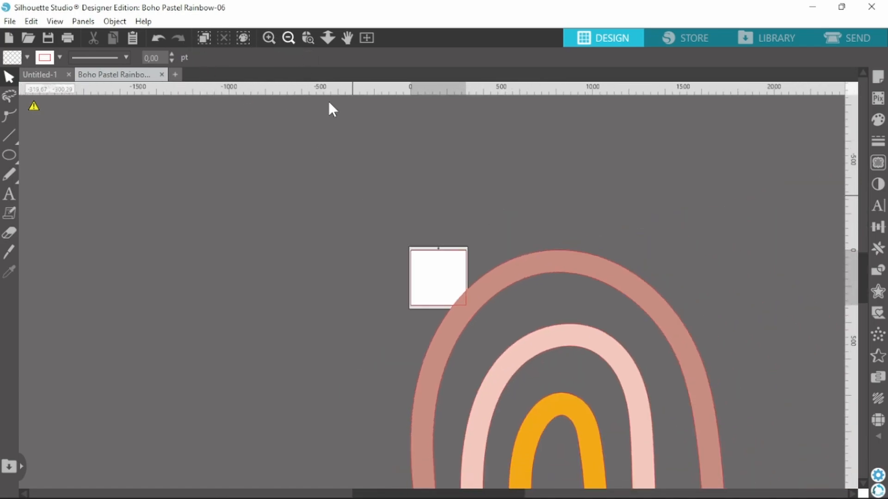
left_click(532, 391)
scroll(624, 384, "down", 2)
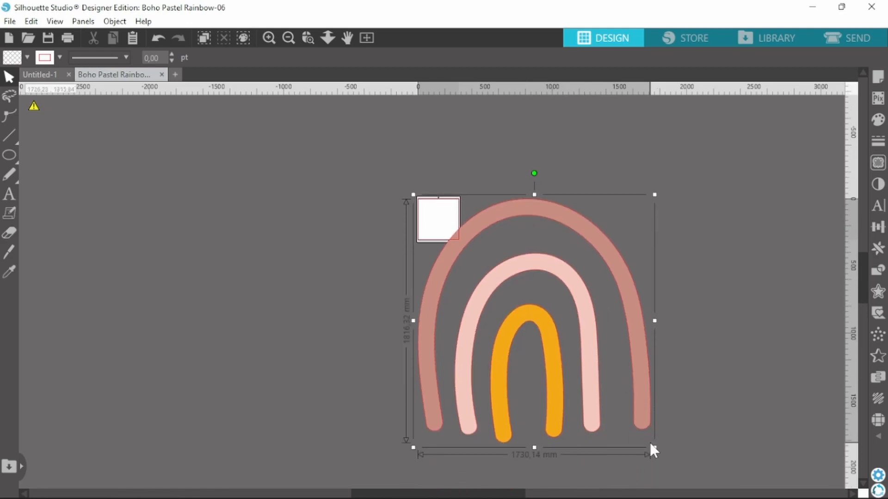
left_click_drag(652, 446, 421, 243)
left_click_drag(427, 210, 430, 214)
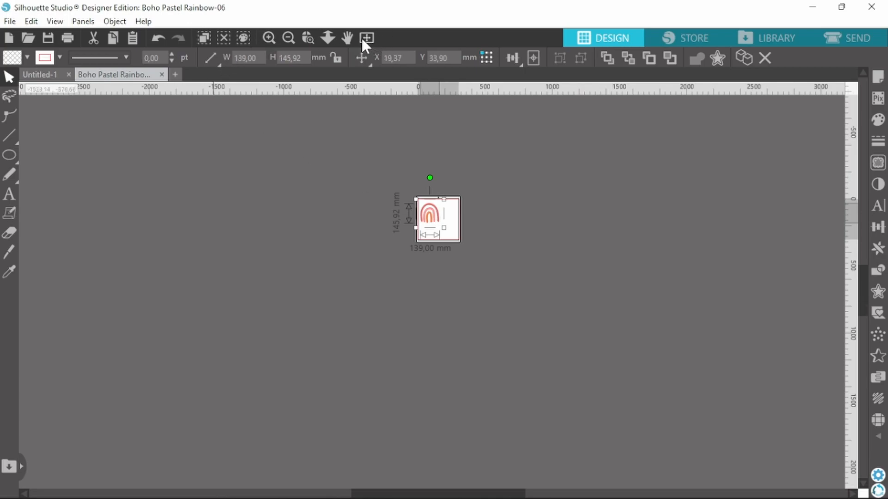
left_click(362, 38)
scroll(512, 315, "up", 1)
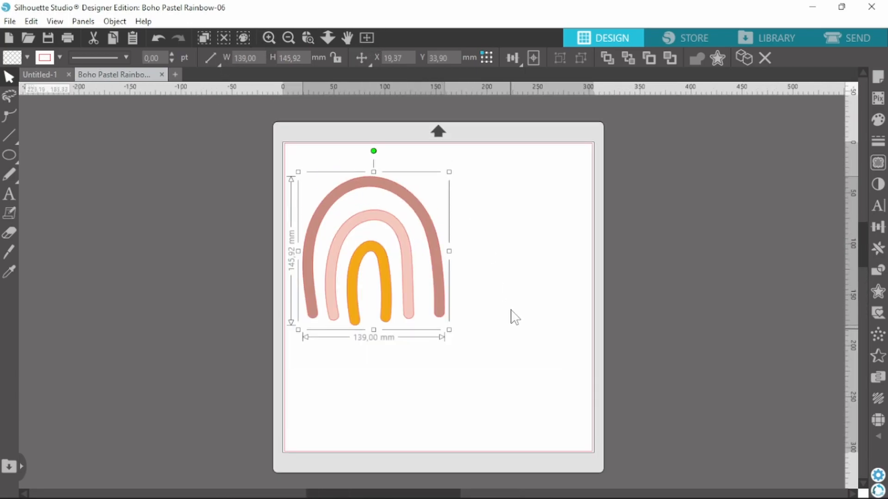
mouse_move(370, 255)
left_mouse_down()
mouse_move(381, 231)
mouse_move(375, 241)
left_mouse_up()
left_click(515, 266)
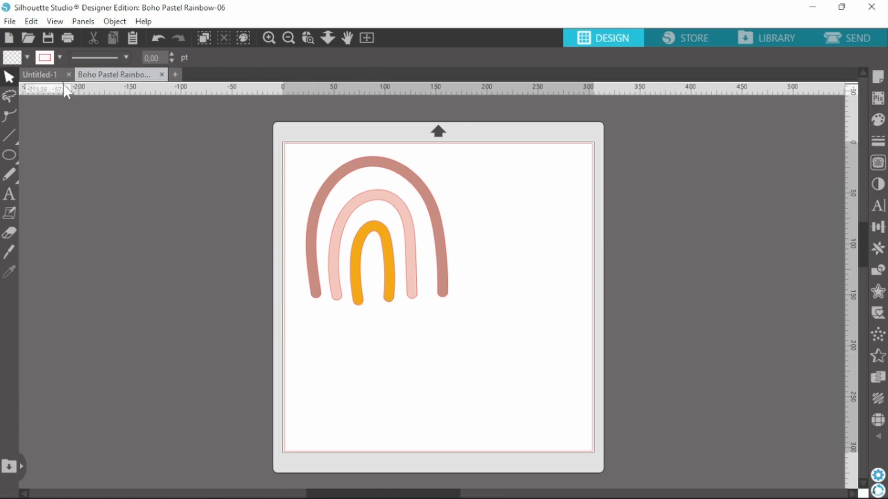
Step: Merge the Boho Pastel Rainbow-03 heart image into the rainbow document
left_click(10, 21)
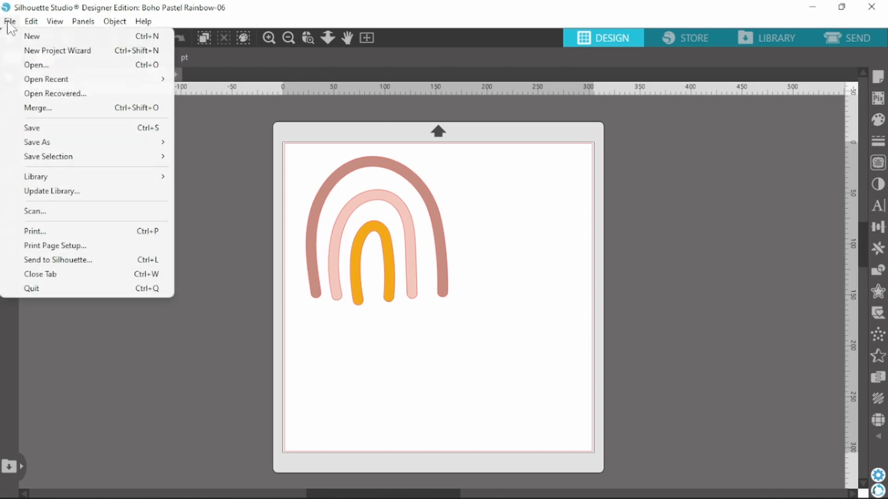
left_click(56, 114)
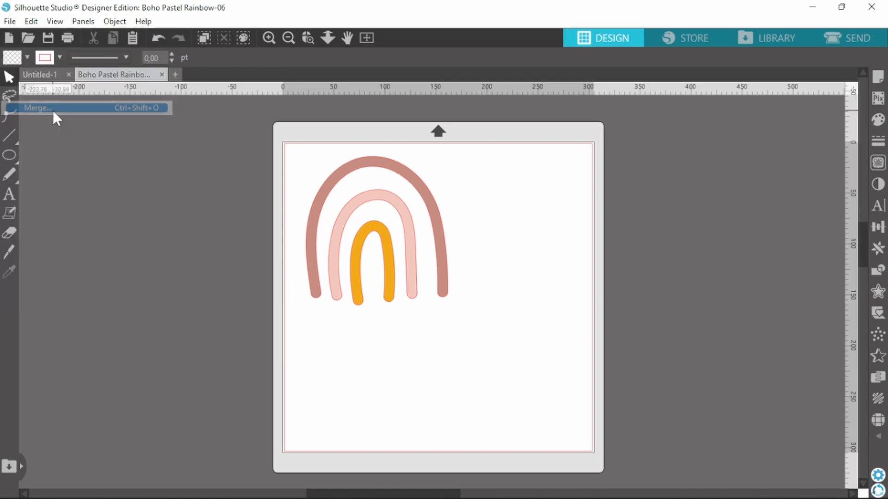
double_click(306, 144)
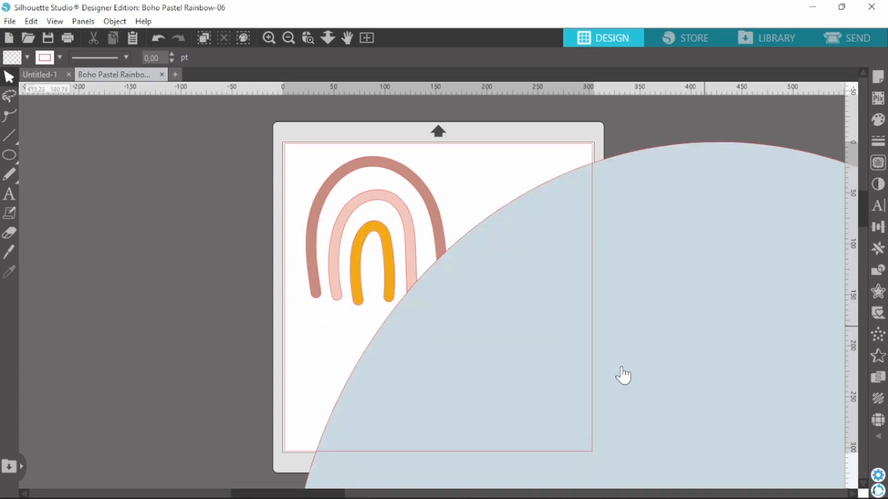
Step: Scale the oversized blue heart down to about 224 mm wide so it fits within the mat
left_click(290, 40)
left_click(290, 39)
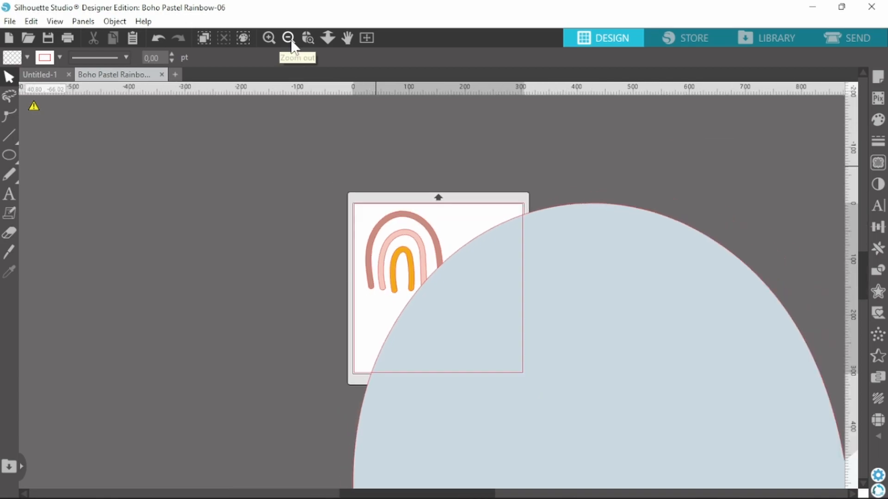
left_click(290, 37)
left_click(290, 37)
left_click(535, 383)
scroll(583, 412, "down", 5)
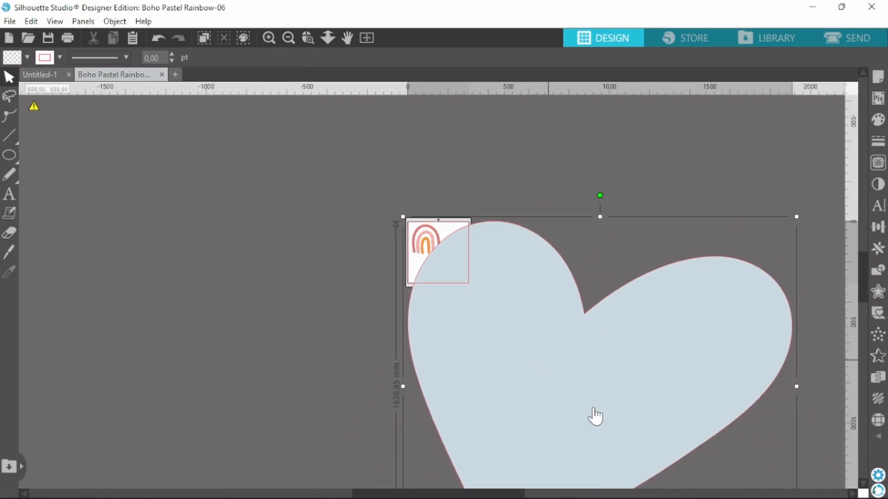
left_click_drag(796, 458, 427, 199)
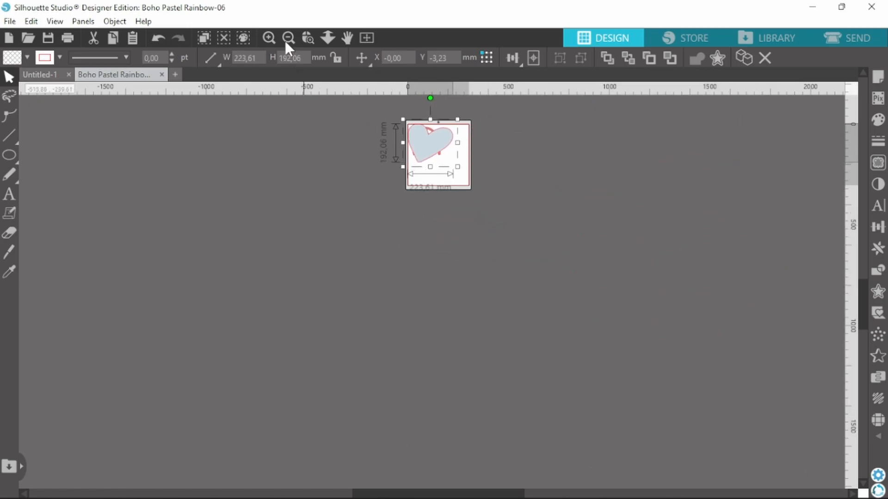
left_click(269, 38)
left_click(269, 39)
scroll(563, 280, "up", 6)
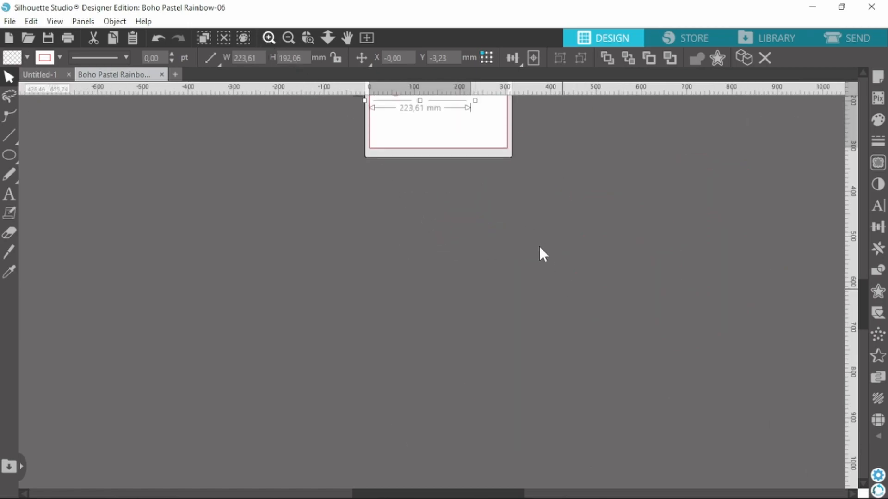
left_click(366, 37)
scroll(511, 254, "up", 2)
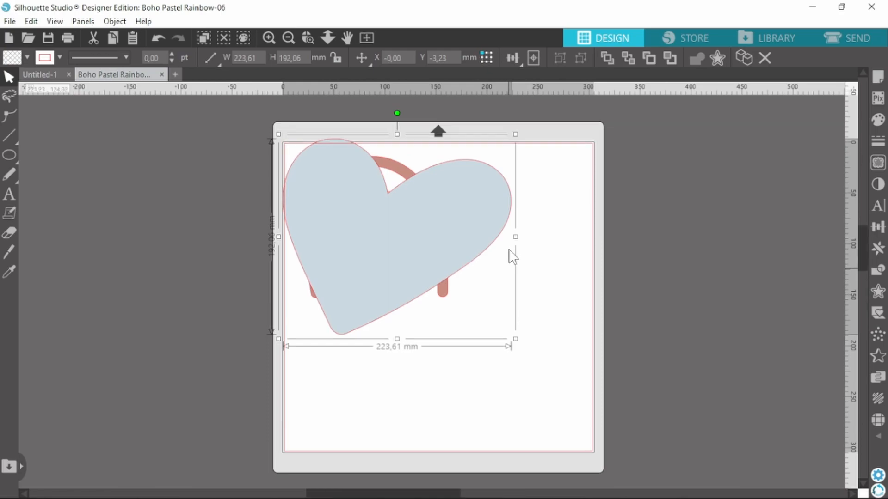
Step: Scale the blue heart further to about 141 mm wide and place it below and to the right of the rainbow
left_click_drag(462, 258, 535, 369)
scroll(536, 379, "down", 2)
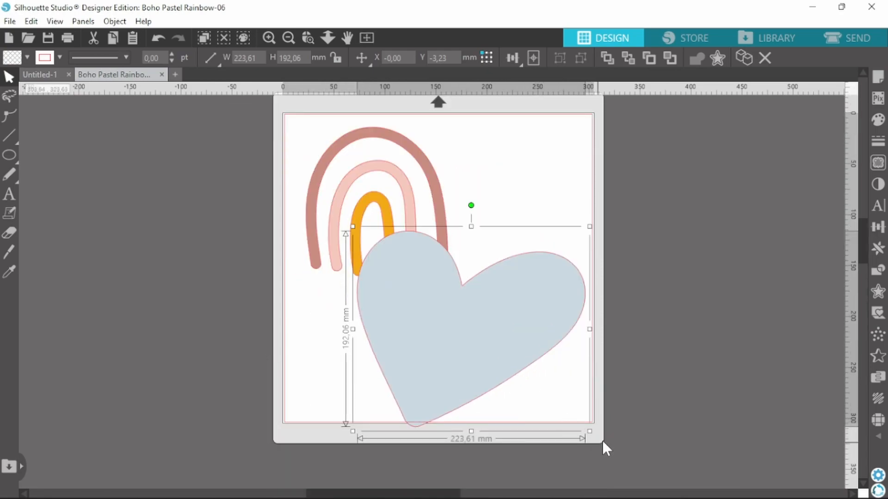
left_click_drag(589, 431, 500, 363)
left_click_drag(377, 277, 462, 348)
scroll(462, 347, "up", 1)
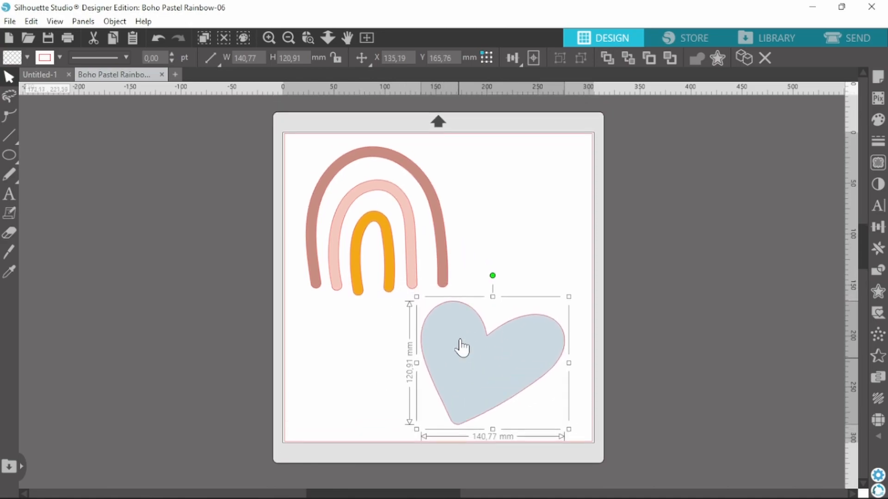
left_click(684, 227)
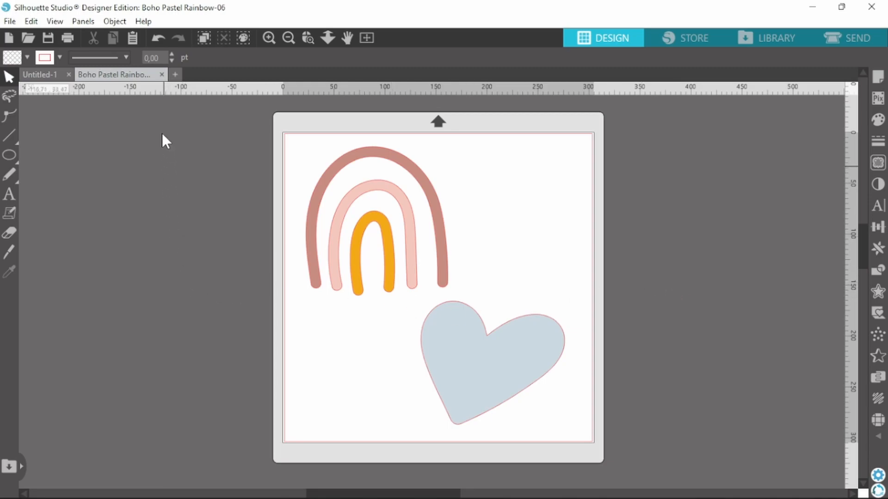
left_click(142, 22)
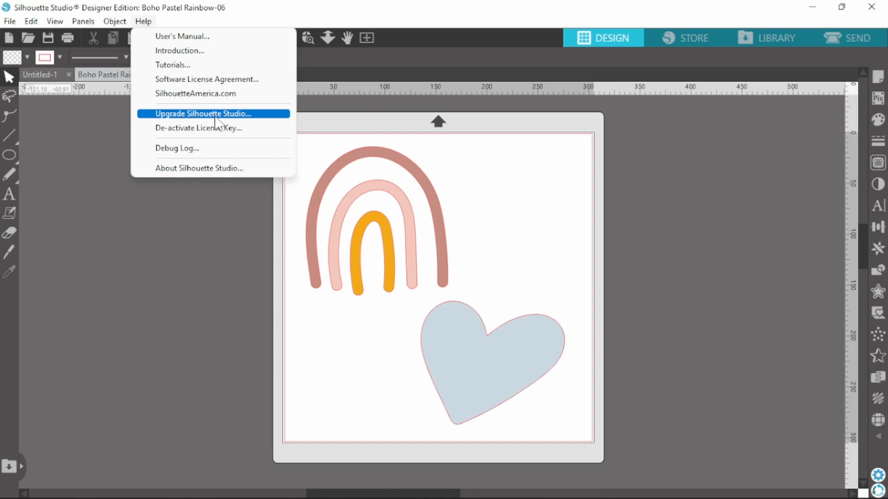
left_click(221, 269)
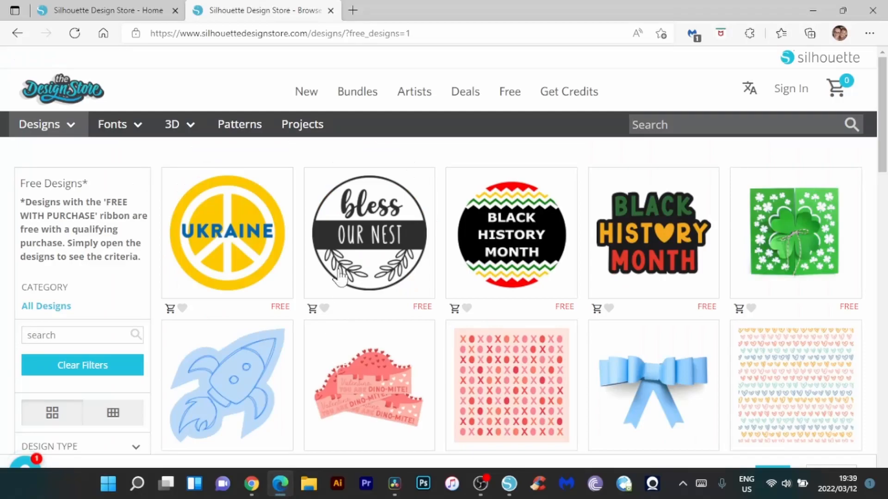
left_click(352, 10)
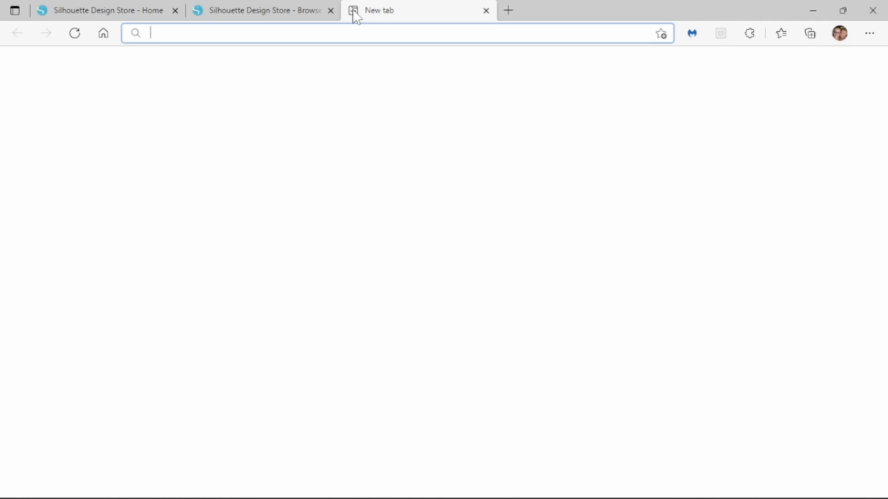
type("www.silhouetteamerica.com")
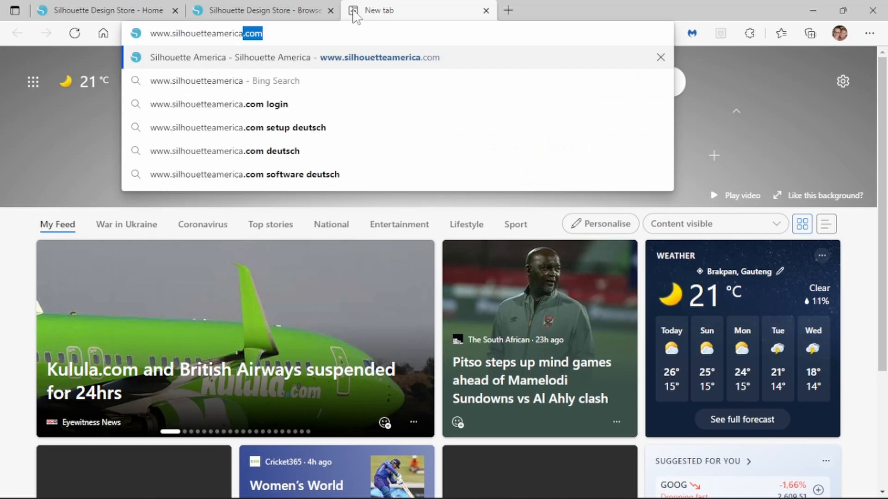
type("/")
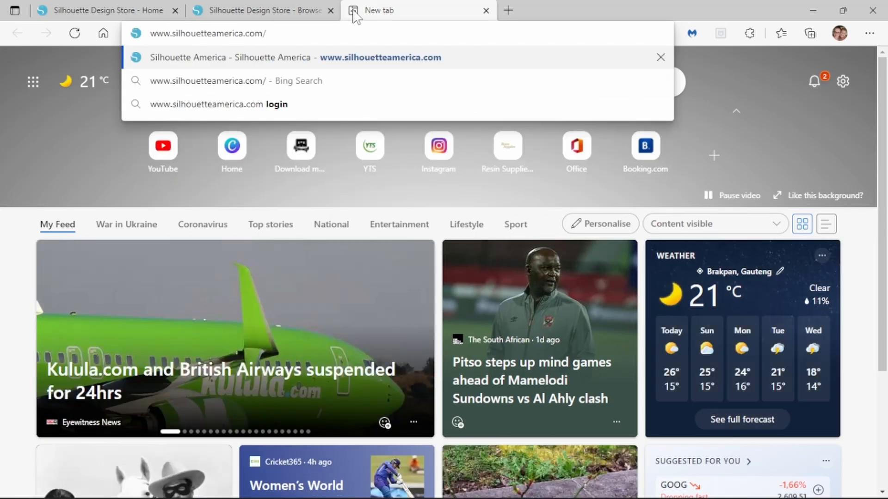
type("software")
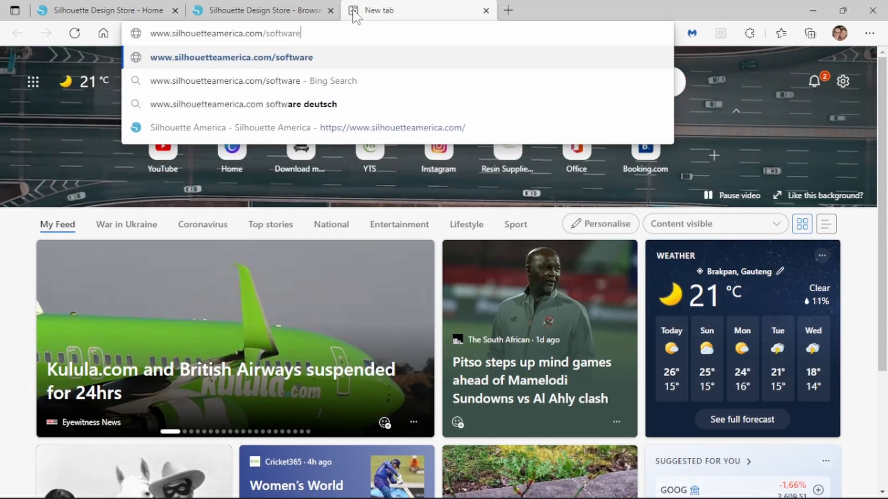
key("Return")
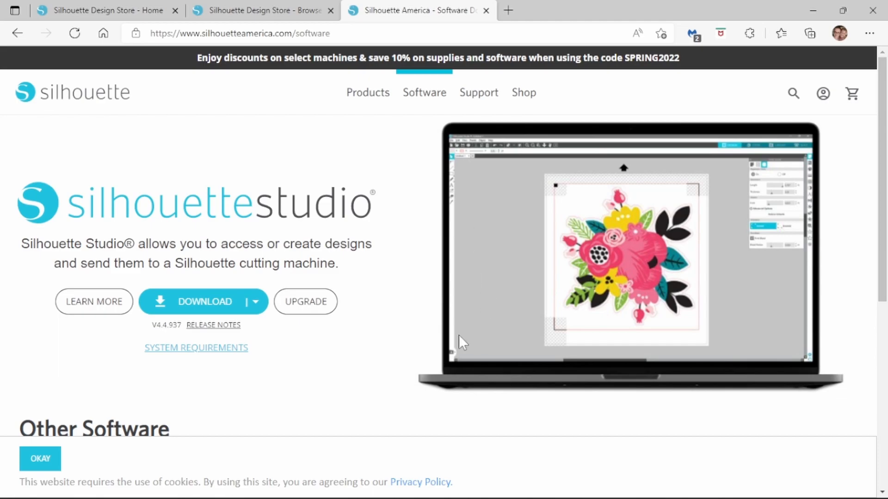
Step: Open the Silhouette Studio upgrade options and examine the features and prices of the paid editions
left_click(323, 308)
scroll(697, 322, "up", 1)
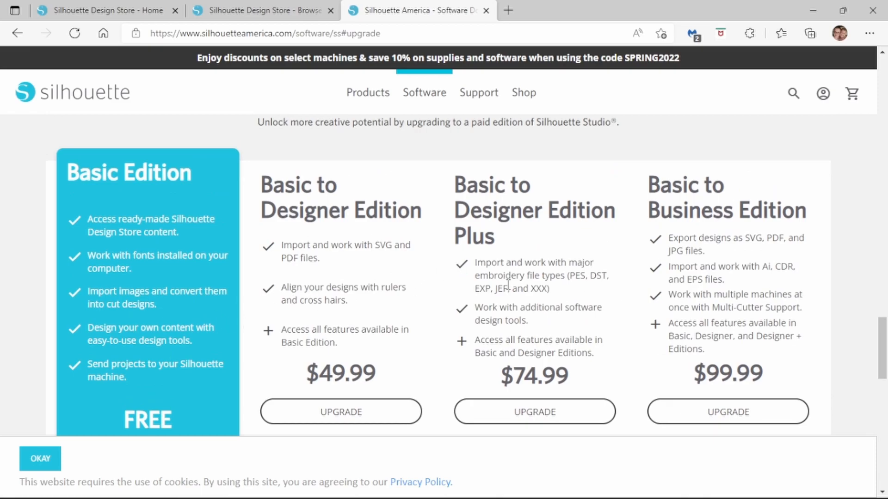
scroll(508, 285, "down", 1)
scroll(508, 284, "down", 9)
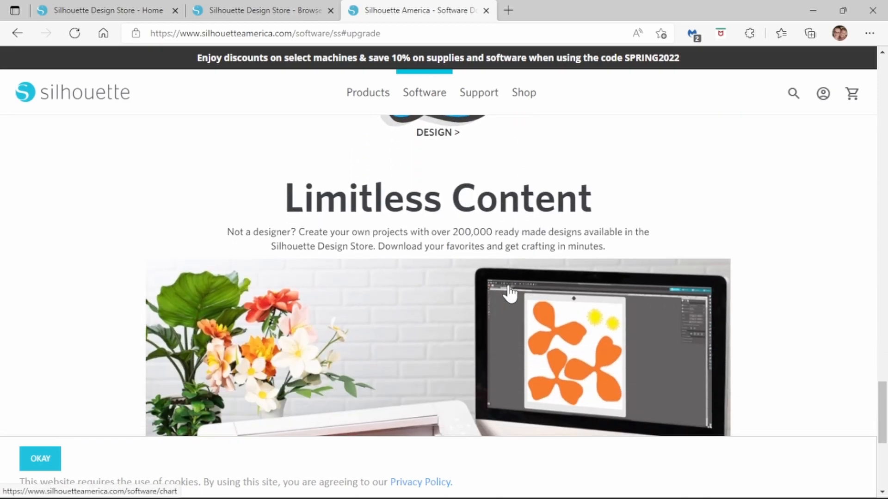
scroll(508, 293, "down", 3)
scroll(507, 293, "up", 12)
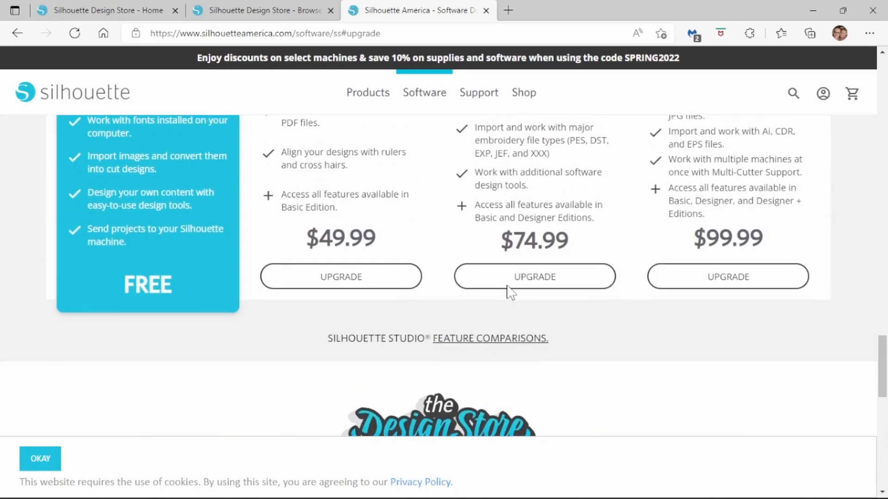
Step: Open the Silhouette Studio feature comparisons and review which features each edition includes
left_click(460, 339)
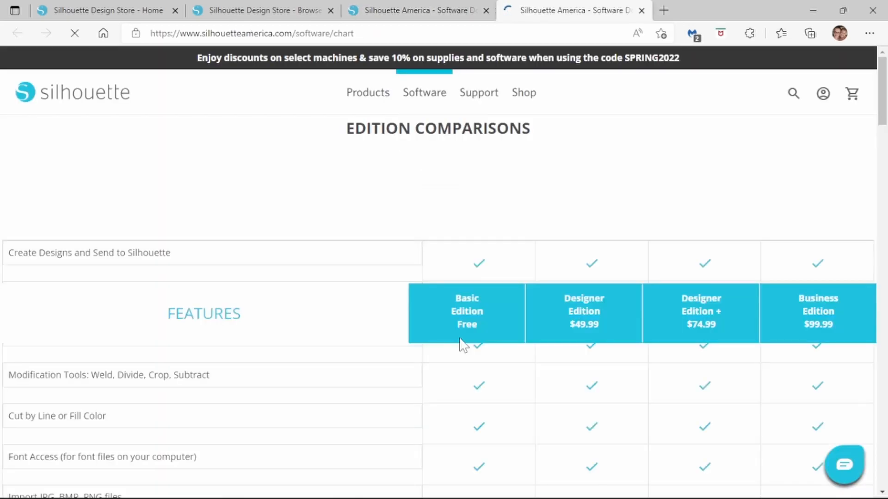
scroll(462, 347, "down", 3)
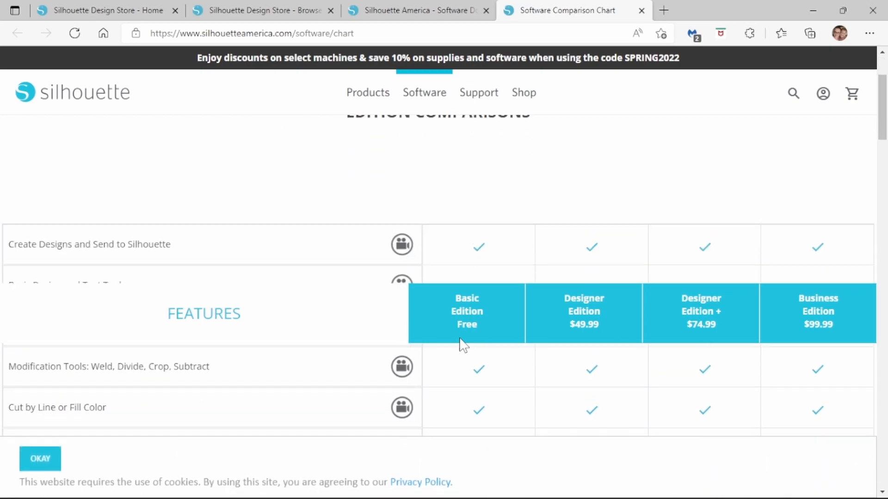
scroll(462, 348, "down", 3)
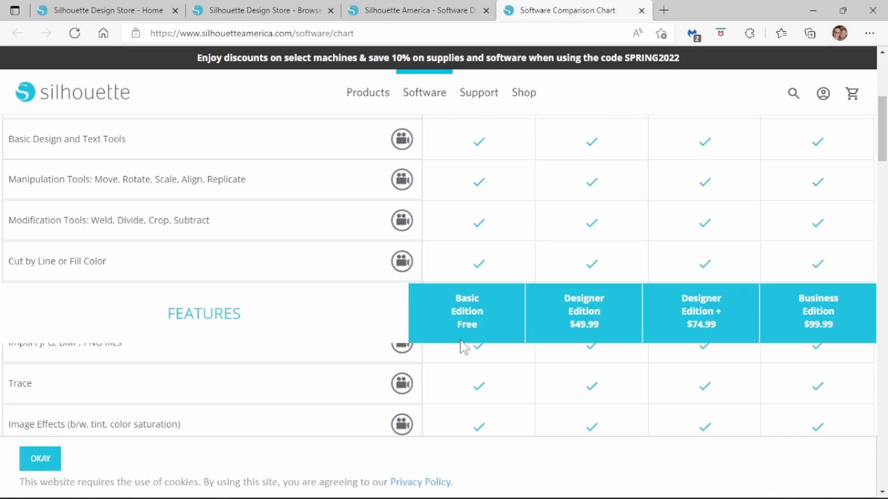
scroll(463, 345, "down", 15)
scroll(464, 344, "down", 8)
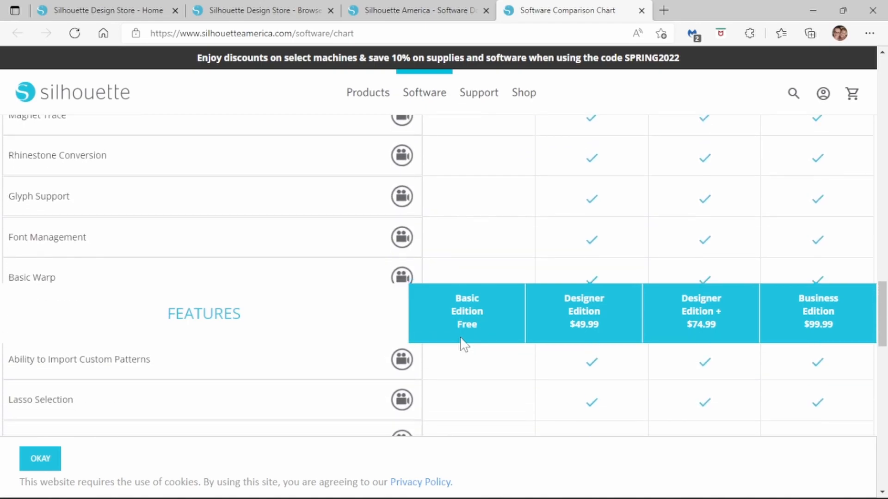